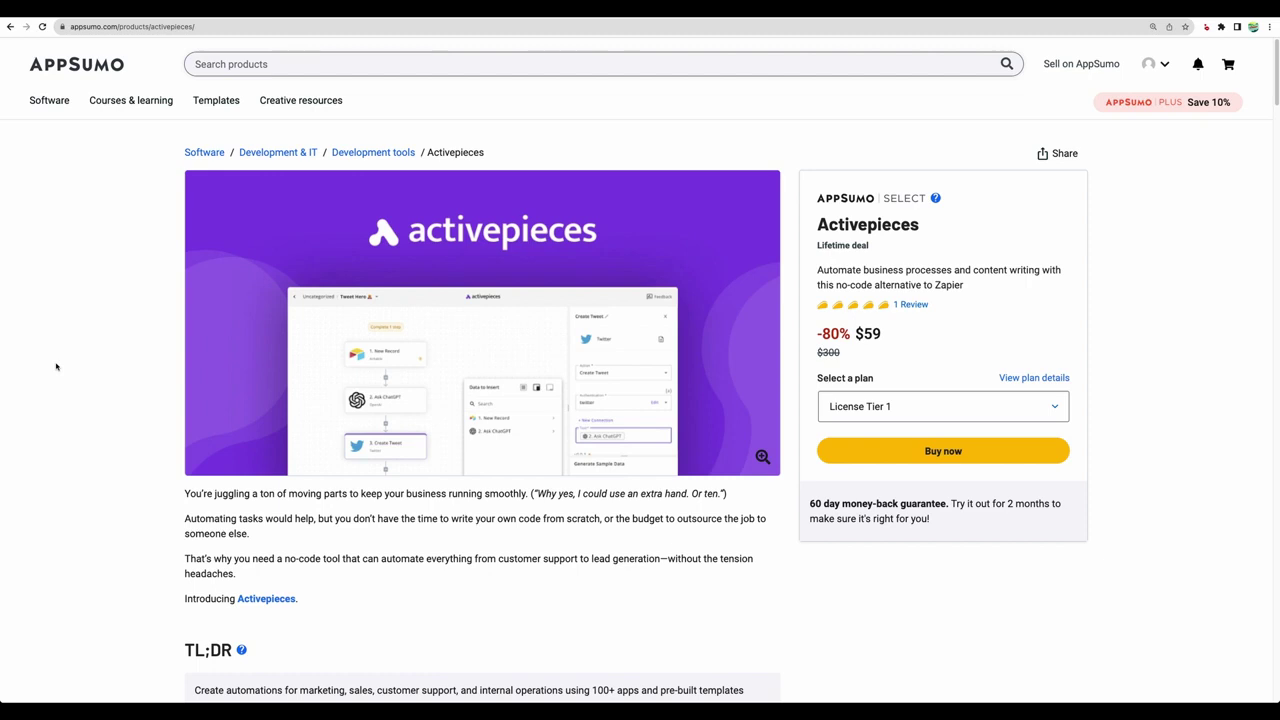
Highlight the Zapier and Make alternatives listed on the Activepieces deal page.
{"action": "scroll", "coordinate": [74, 366], "scroll_direction": "down", "scroll_amount": 5}
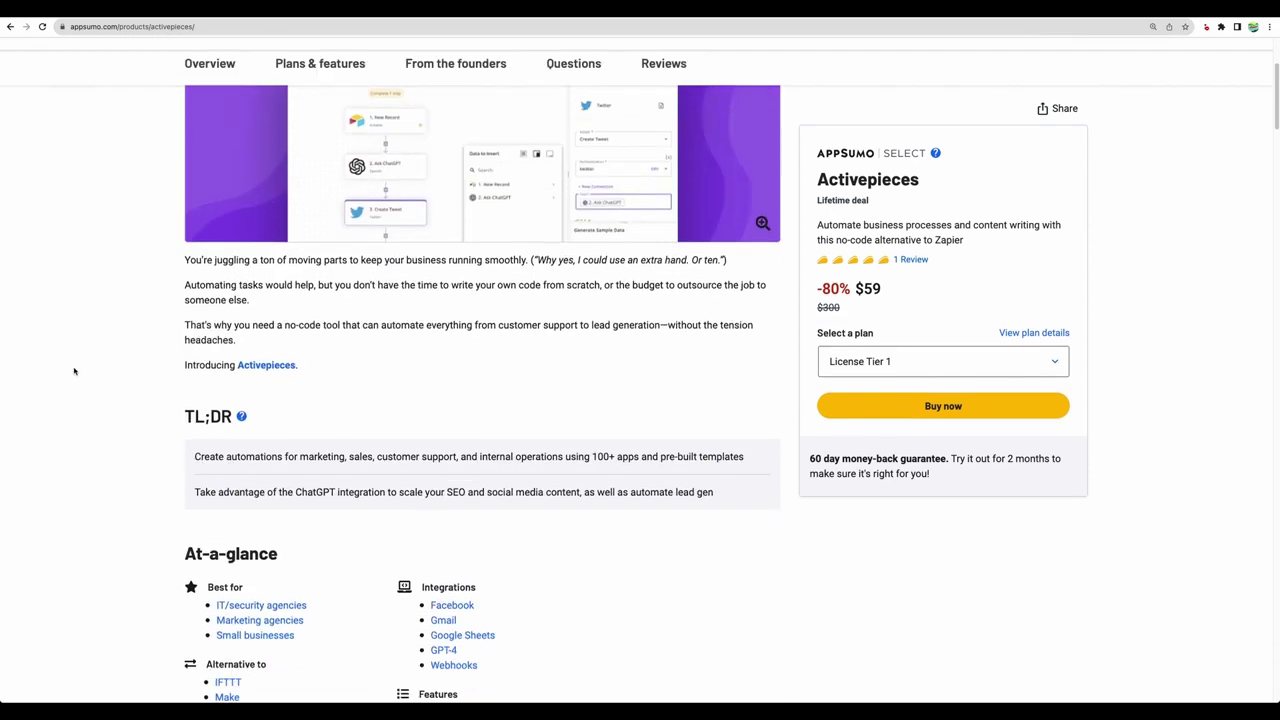
{"action": "left_click_drag", "start_coordinate": [251, 451], "coordinate": [155, 441]}
{"action": "scroll", "coordinate": [155, 440], "scroll_direction": "up", "scroll_amount": 5}
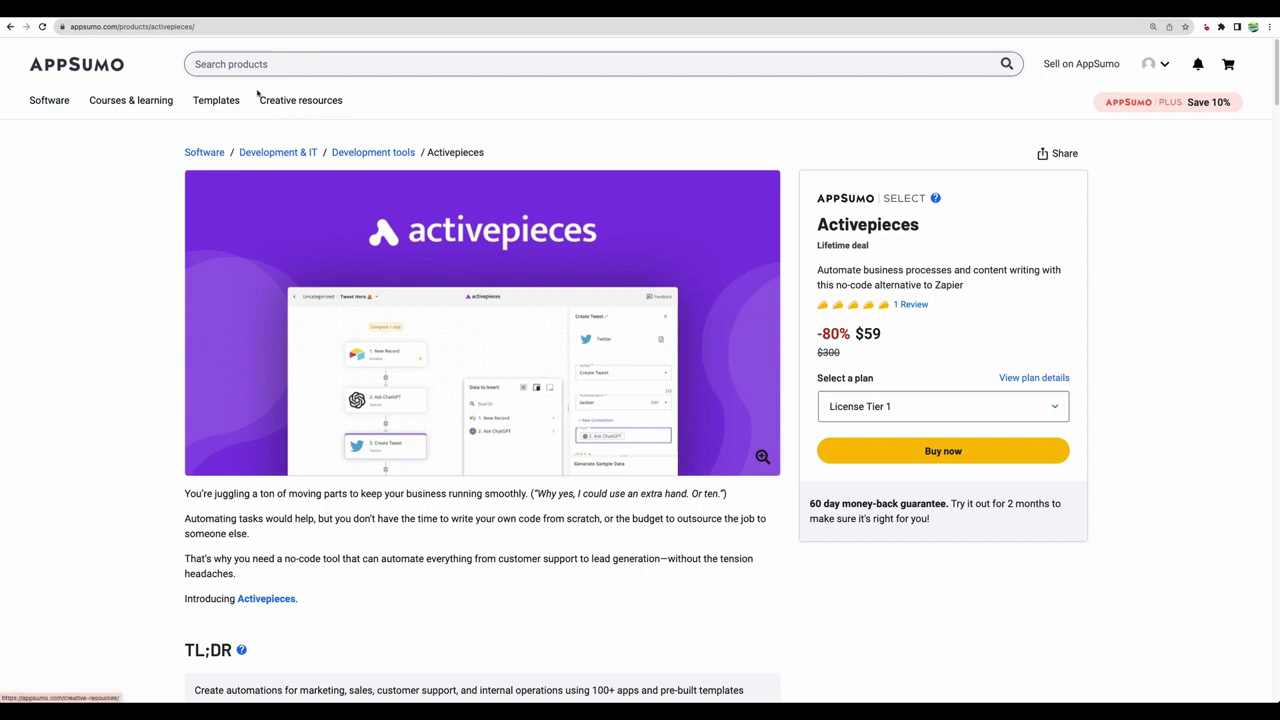
{"action": "scroll", "coordinate": [341, 391], "scroll_direction": "down", "scroll_amount": 5}
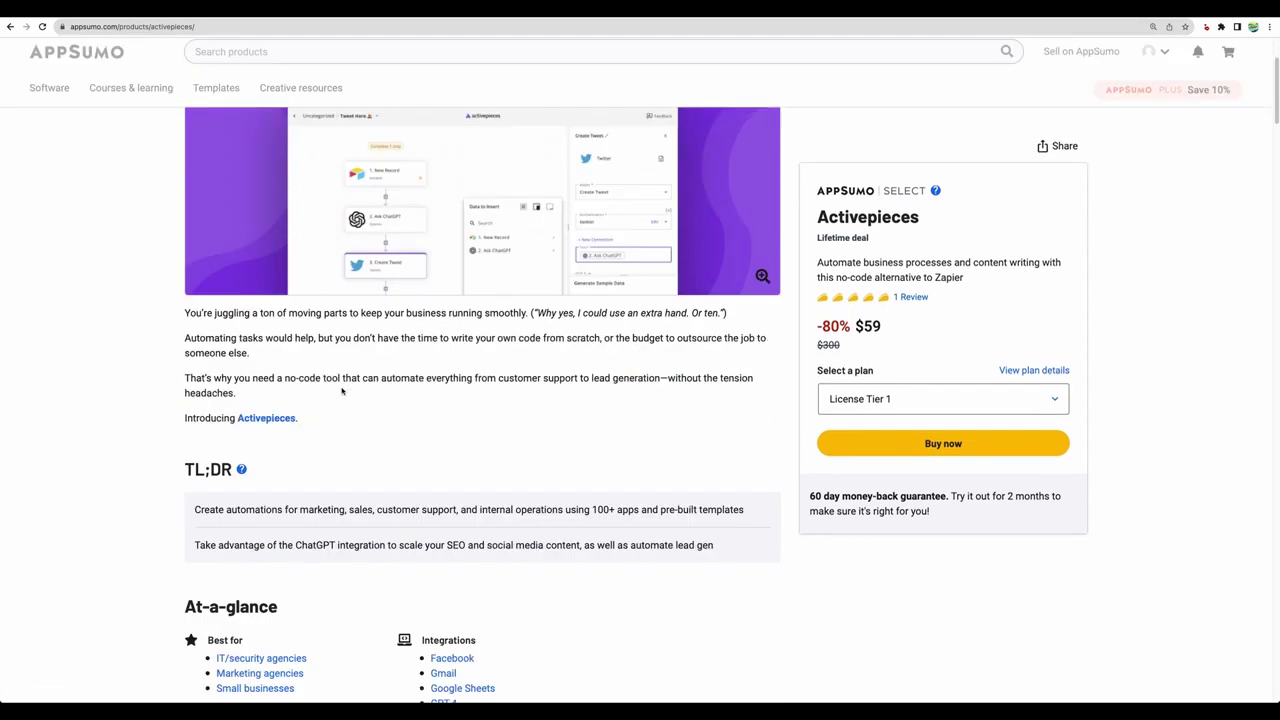
{"action": "left_click", "coordinate": [283, 373]}
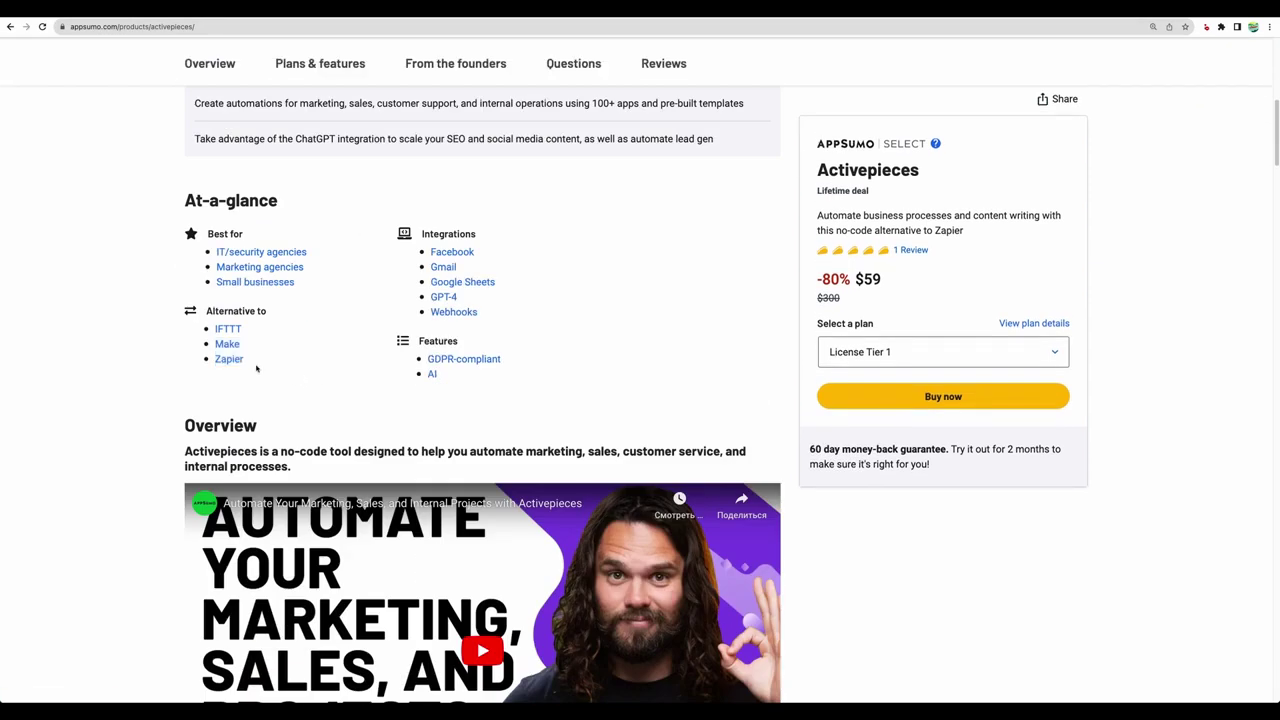
{"action": "left_click_drag", "start_coordinate": [256, 369], "coordinate": [212, 358]}
Scroll down to the three License Tier pricing cards.
{"action": "scroll", "coordinate": [300, 390], "scroll_direction": "down", "scroll_amount": 10}
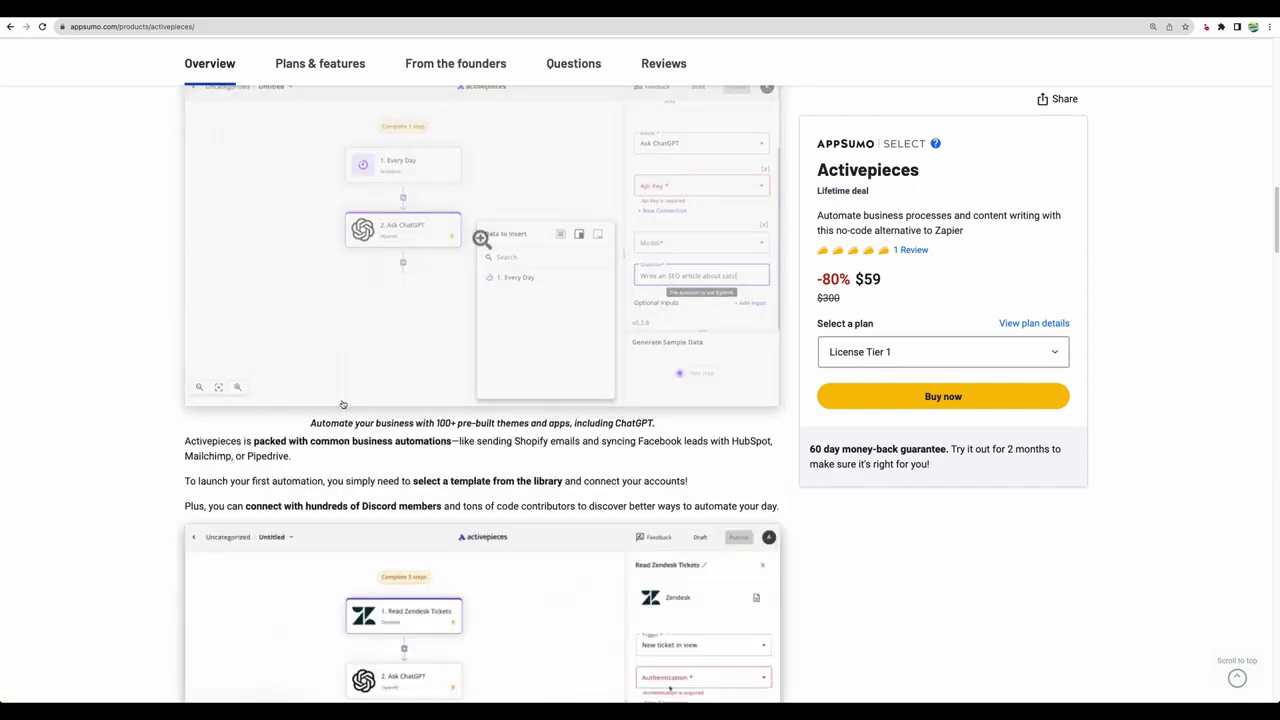
{"action": "scroll", "coordinate": [342, 404], "scroll_direction": "down", "scroll_amount": 13}
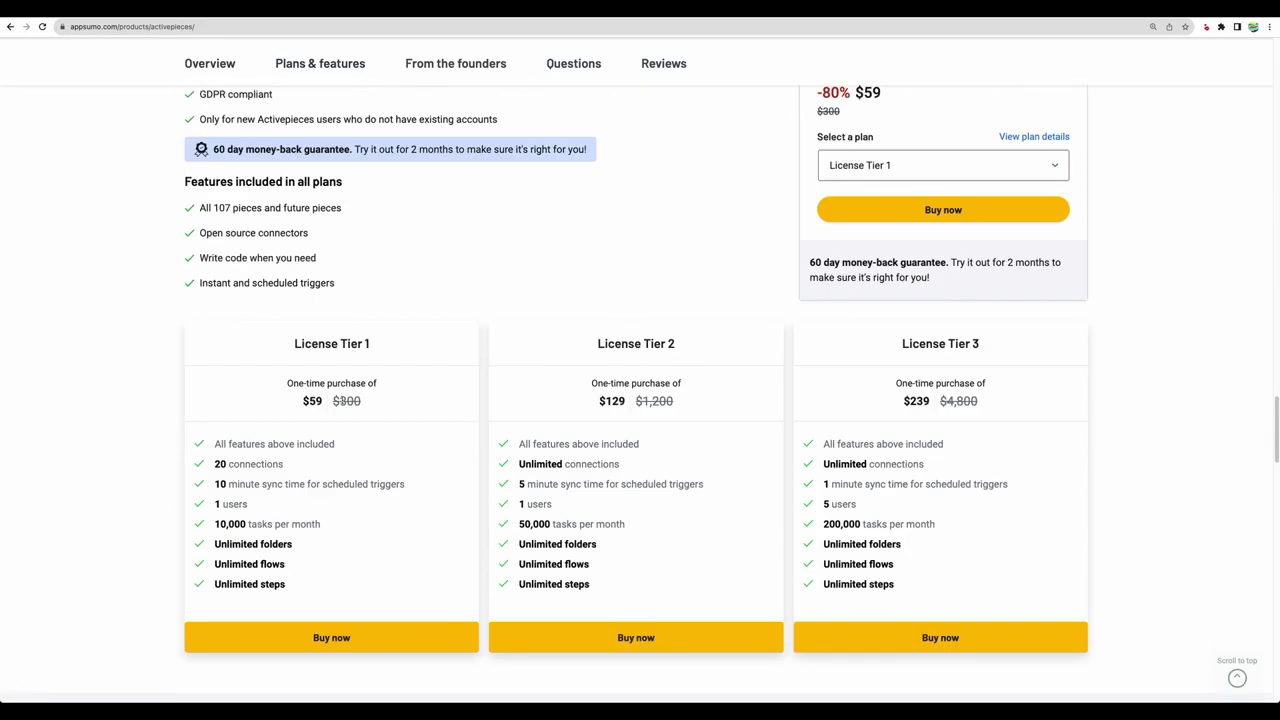
{"action": "scroll", "coordinate": [397, 242], "scroll_direction": "up", "scroll_amount": 1}
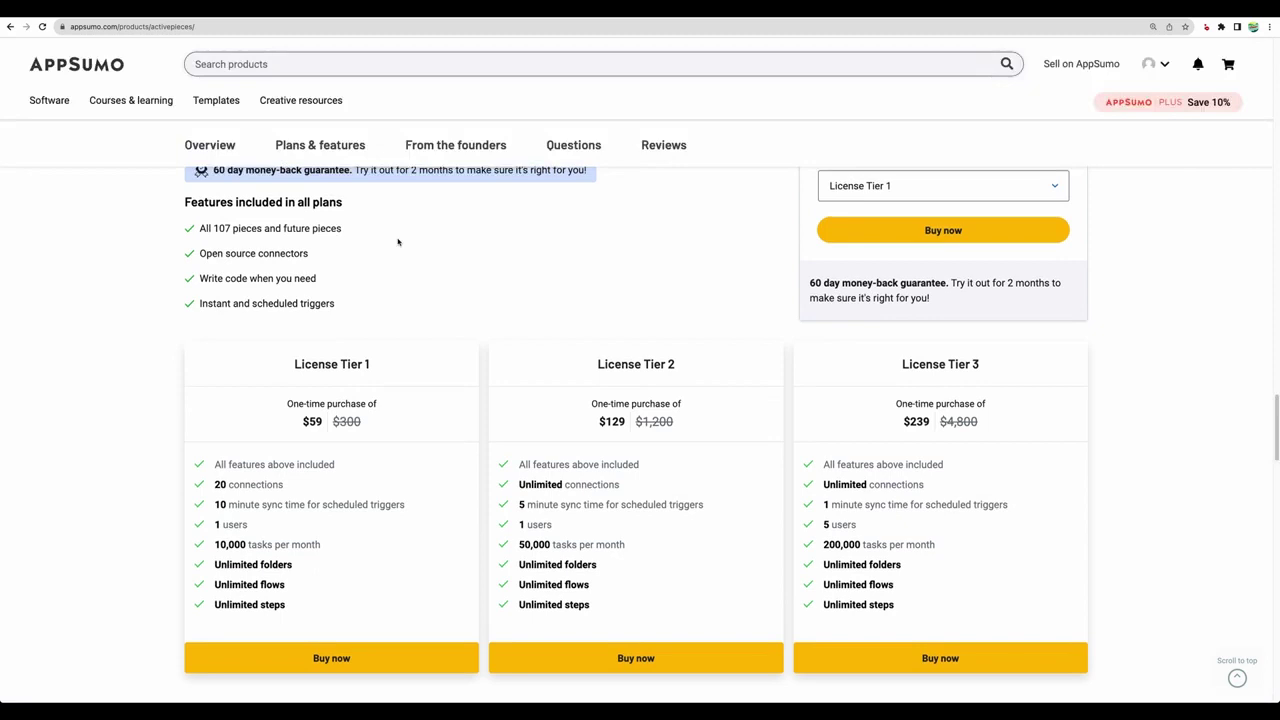
{"action": "scroll", "coordinate": [426, 383], "scroll_direction": "up", "scroll_amount": 1}
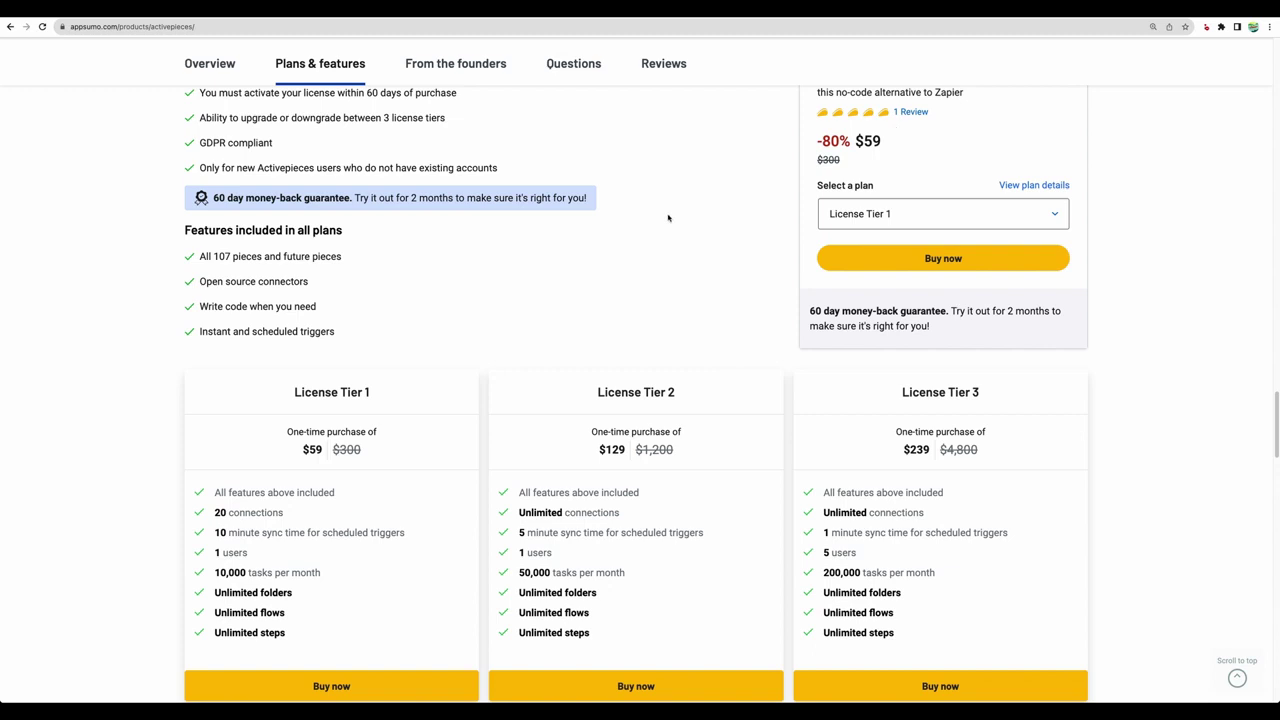
Highlight 'Cloud Pro Plan' in the deal terms, then scroll to the tier cards.
{"action": "scroll", "coordinate": [668, 217], "scroll_direction": "up", "scroll_amount": 3}
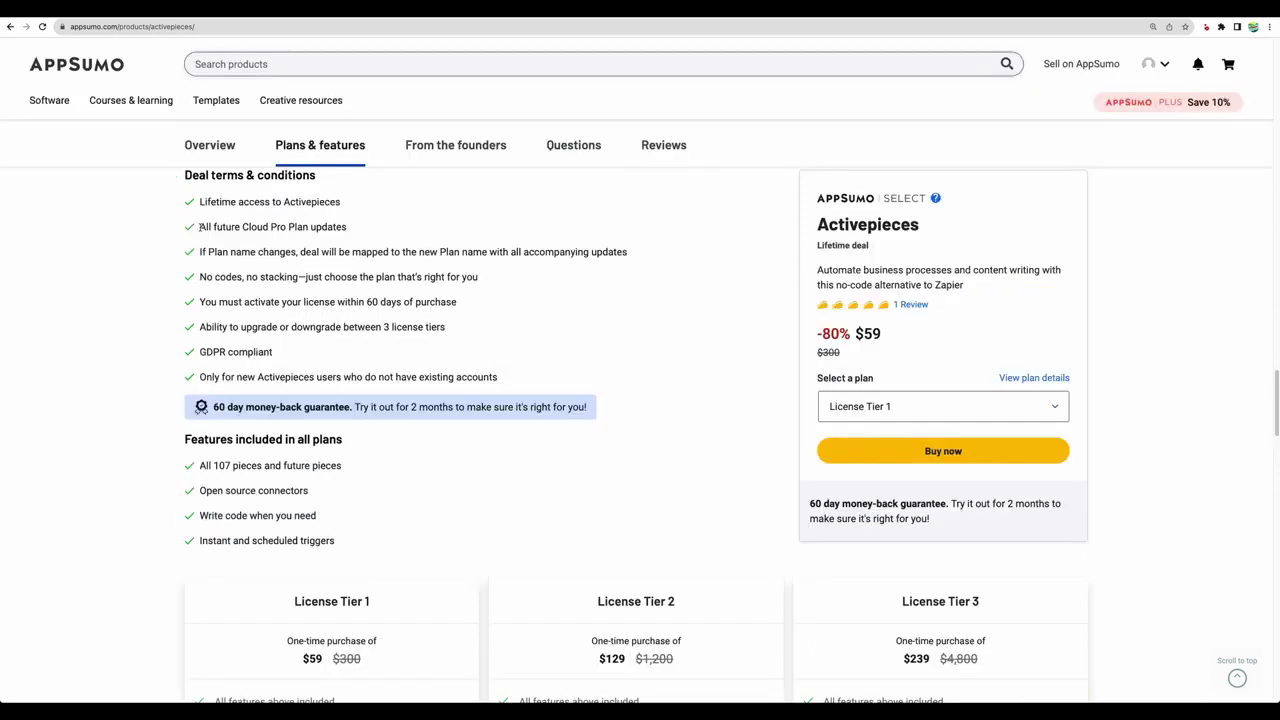
{"action": "left_click_drag", "start_coordinate": [243, 227], "coordinate": [308, 228]}
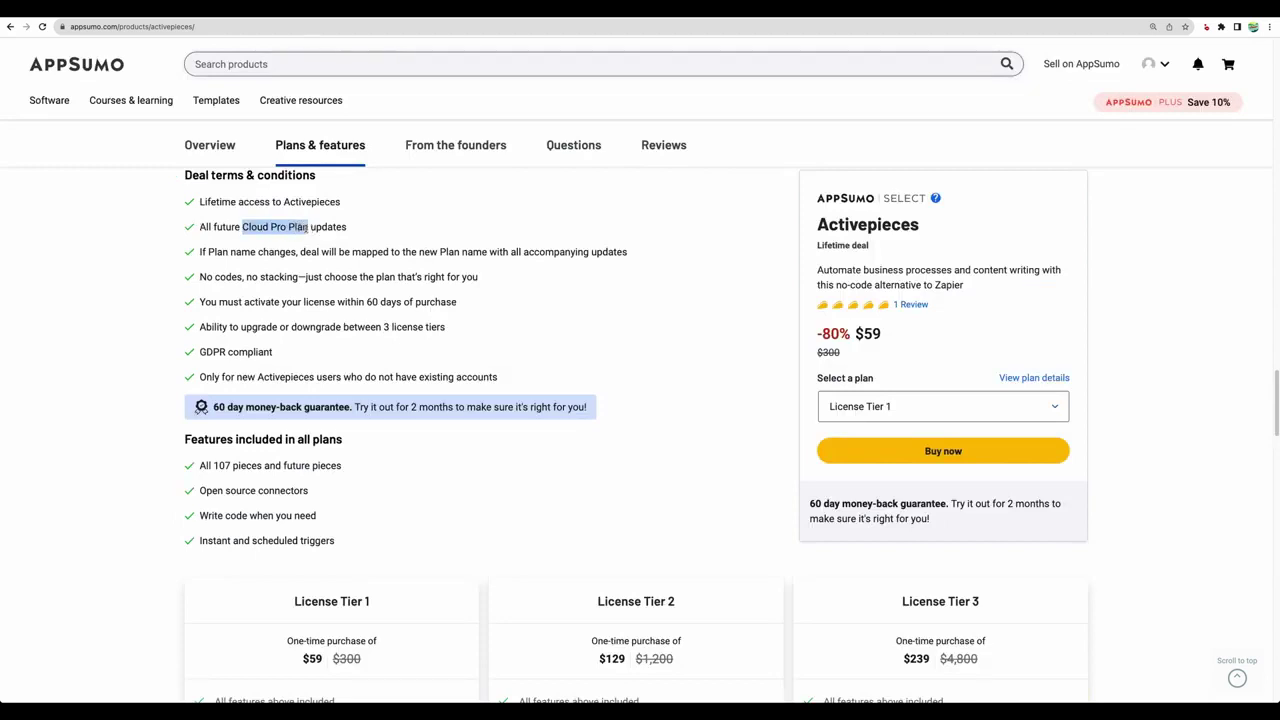
{"action": "scroll", "coordinate": [301, 250], "scroll_direction": "down", "scroll_amount": 1}
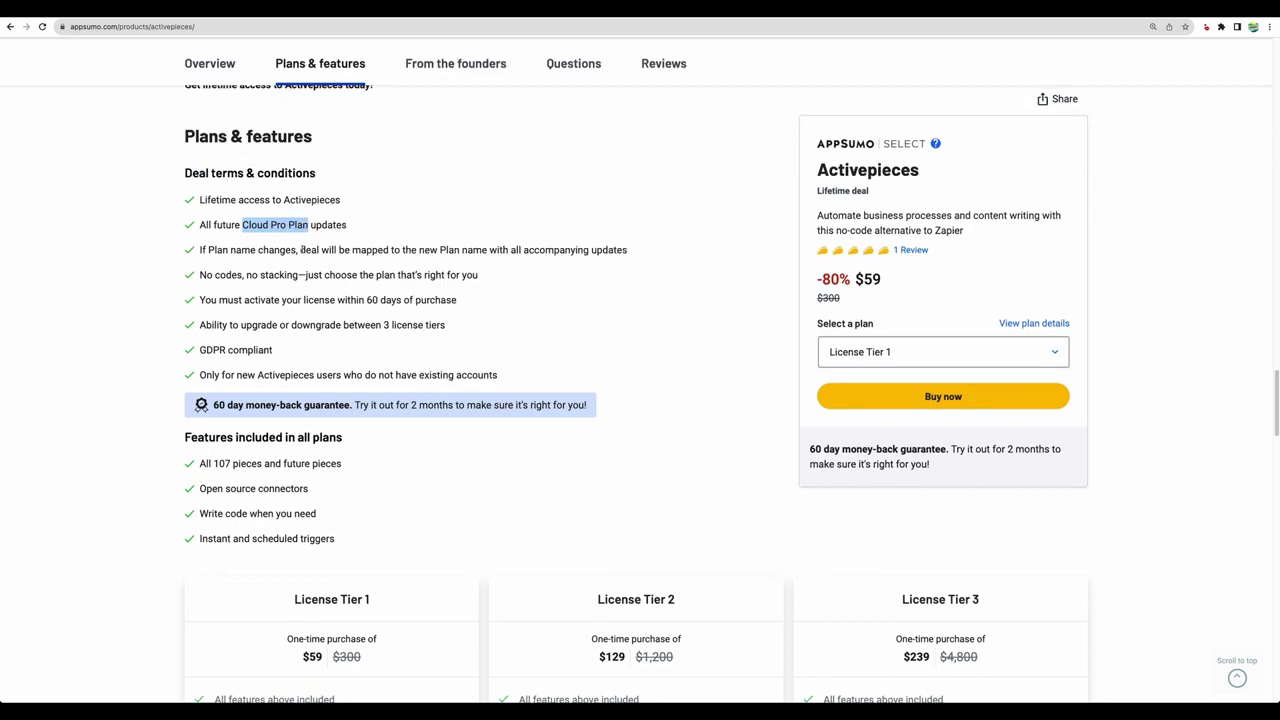
{"action": "scroll", "coordinate": [301, 250], "scroll_direction": "down", "scroll_amount": 3}
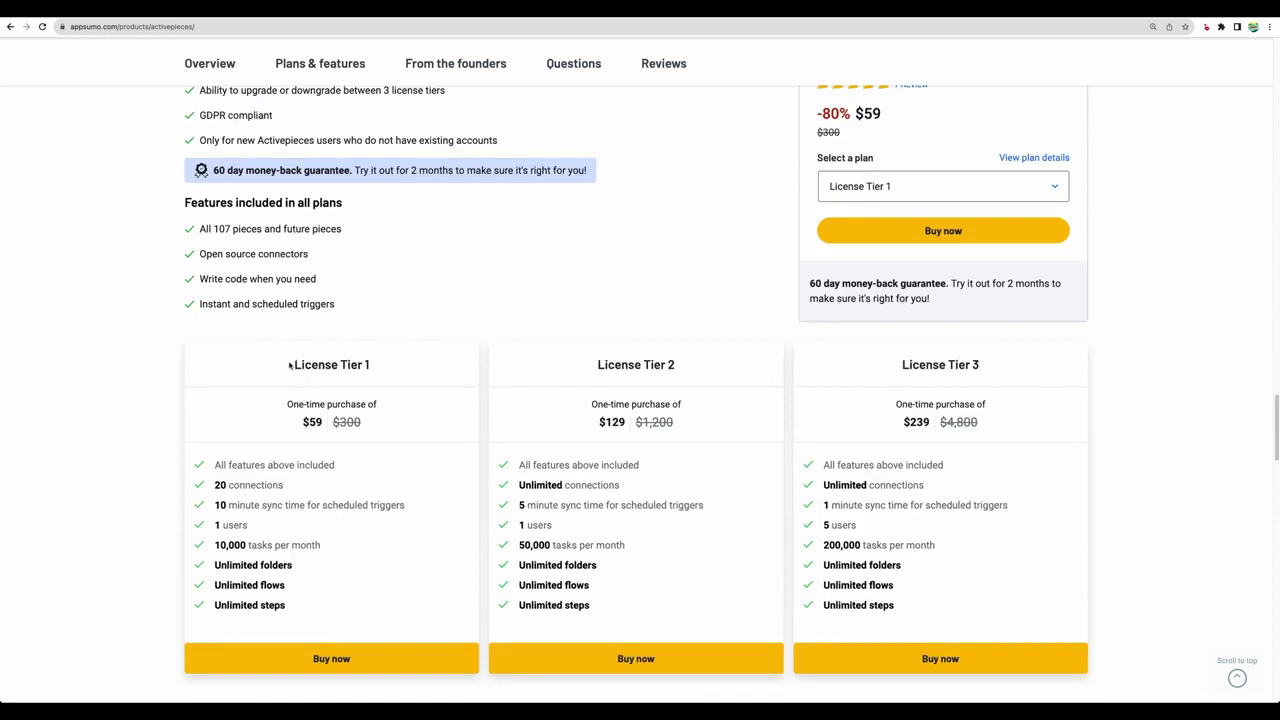
Highlight License Tier 1's limits: 20 connections, 1 user and 10,000 tasks per month.
{"action": "left_click_drag", "start_coordinate": [214, 485], "coordinate": [305, 490]}
{"action": "left_click", "coordinate": [304, 490]}
{"action": "left_click_drag", "start_coordinate": [303, 490], "coordinate": [217, 486]}
{"action": "left_click", "coordinate": [286, 488]}
{"action": "triple_click", "coordinate": [218, 525]}
{"action": "left_click_drag", "start_coordinate": [216, 545], "coordinate": [323, 549]}
{"action": "left_click", "coordinate": [331, 549]}
{"action": "left_click_drag", "start_coordinate": [216, 545], "coordinate": [320, 546]}
{"action": "left_click", "coordinate": [318, 546]}
Highlight Tier 2's Unlimited connections and 50,000 tasks, then Tier 3's 200,000 tasks per month.
{"action": "left_click_drag", "start_coordinate": [519, 485], "coordinate": [640, 487]}
{"action": "left_click", "coordinate": [640, 487]}
{"action": "scroll", "coordinate": [636, 486], "scroll_direction": "down", "scroll_amount": 1}
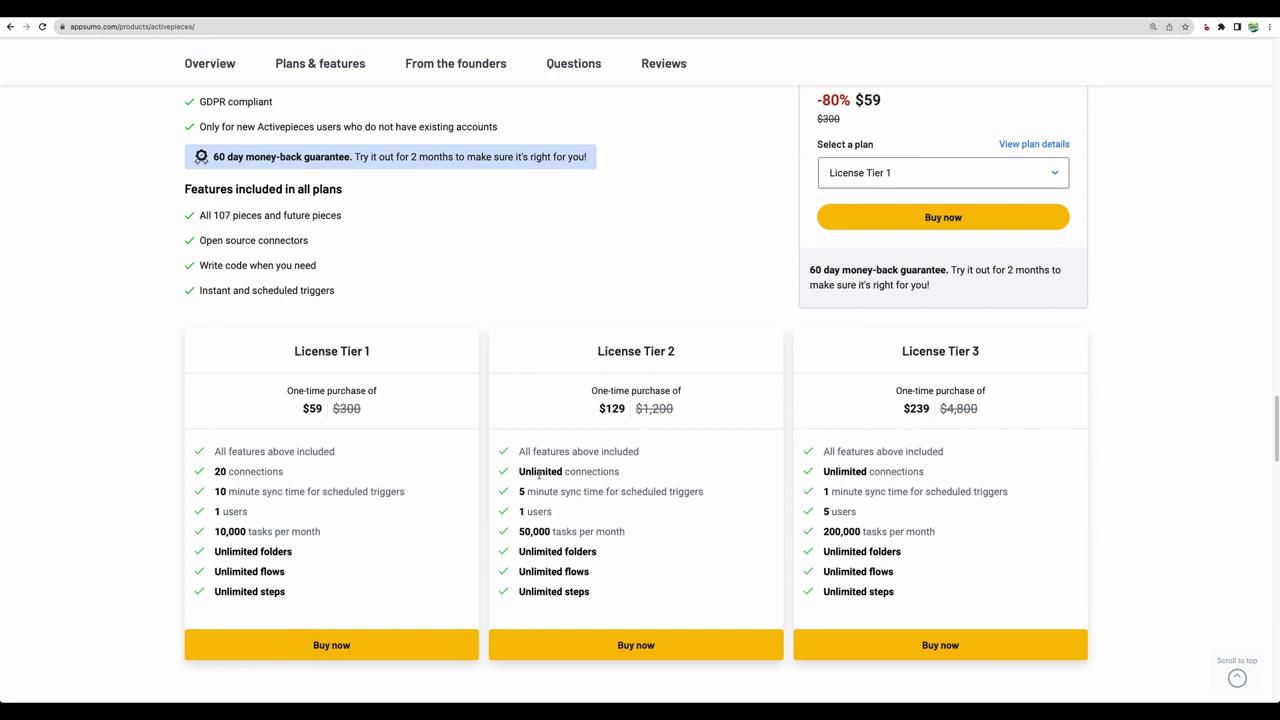
{"action": "left_click_drag", "start_coordinate": [520, 471], "coordinate": [640, 480]}
{"action": "left_click", "coordinate": [640, 480]}
{"action": "left_click_drag", "start_coordinate": [519, 531], "coordinate": [646, 537]}
{"action": "left_click", "coordinate": [657, 531]}
{"action": "left_click", "coordinate": [828, 531]}
{"action": "left_click_drag", "start_coordinate": [828, 531], "coordinate": [929, 531]}
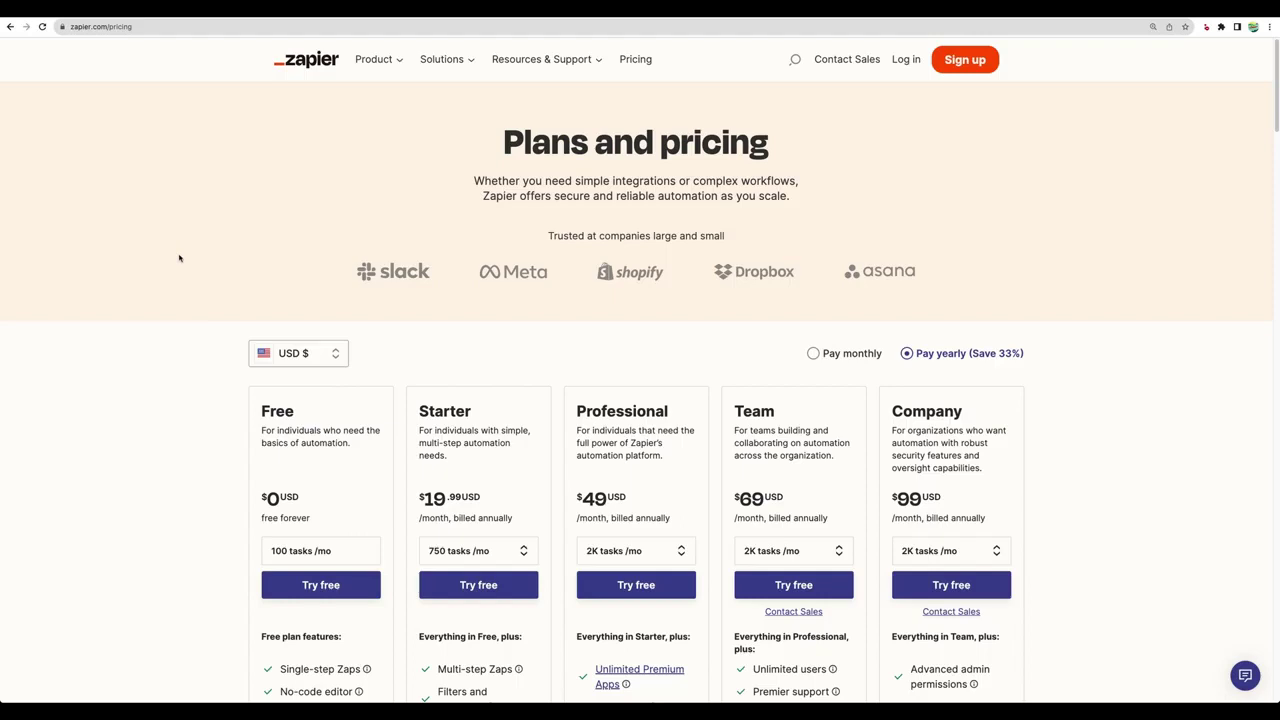
Scroll down Zapier's pricing page past the Free to Company plans.
{"action": "scroll", "coordinate": [179, 258], "scroll_direction": "down", "scroll_amount": 3}
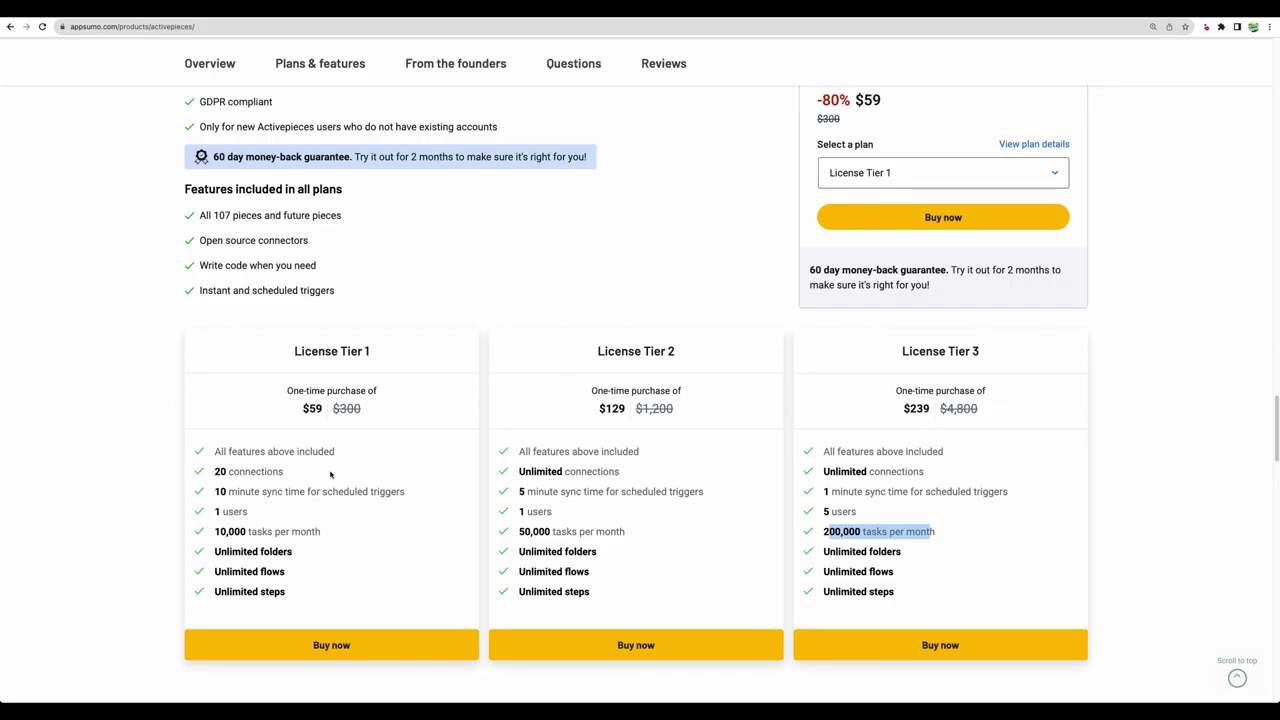
Clear the '200,000 tasks per month' highlight on the AppSumo deal page.
{"action": "left_click", "coordinate": [222, 534]}
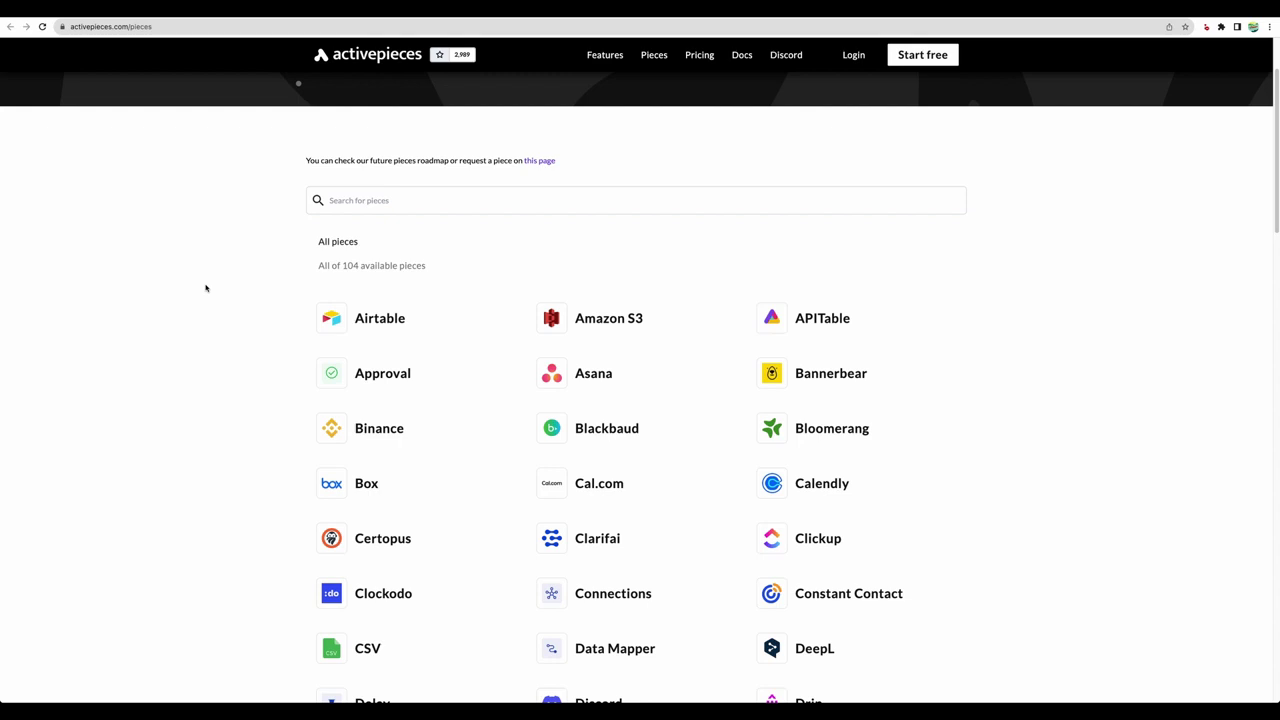
Scroll through all 104 pieces to the bottom of the list and back up.
{"action": "scroll", "coordinate": [205, 288], "scroll_direction": "down", "scroll_amount": 1}
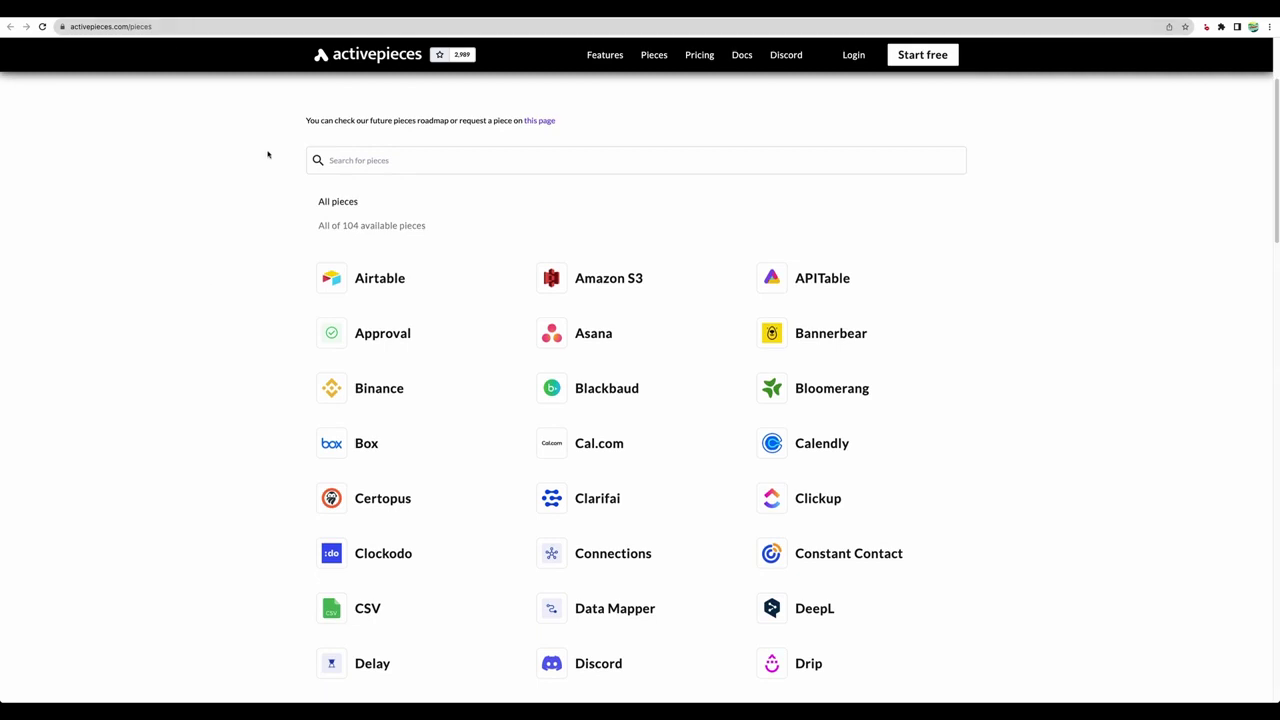
{"action": "scroll", "coordinate": [434, 314], "scroll_direction": "down", "scroll_amount": 1}
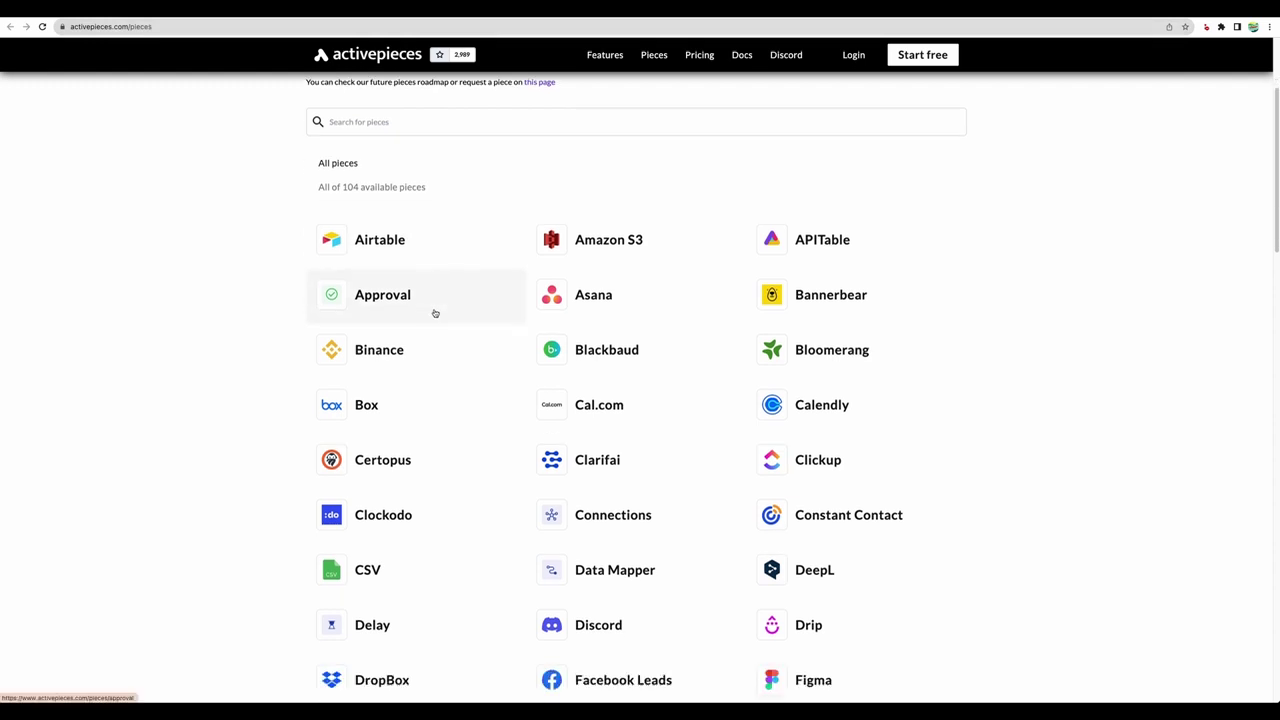
{"action": "scroll", "coordinate": [352, 210], "scroll_direction": "up", "scroll_amount": 2}
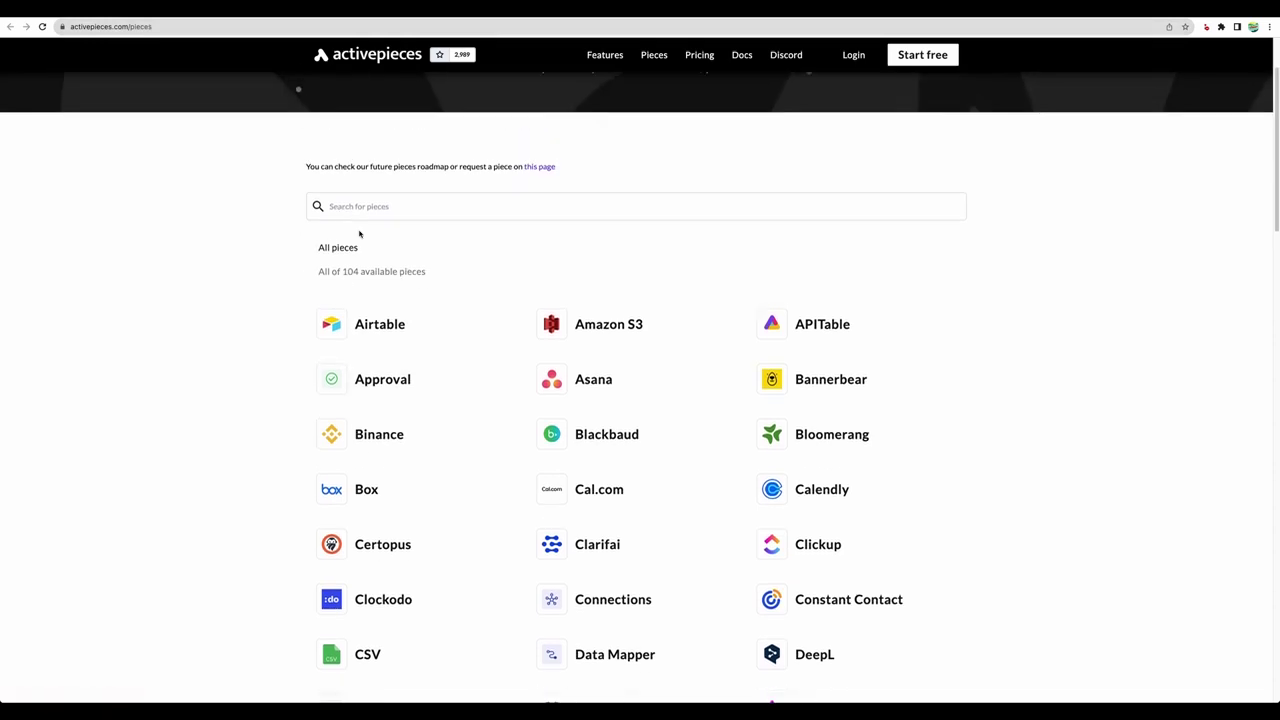
{"action": "left_click", "coordinate": [322, 271]}
{"action": "scroll", "coordinate": [365, 225], "scroll_direction": "down", "scroll_amount": 1}
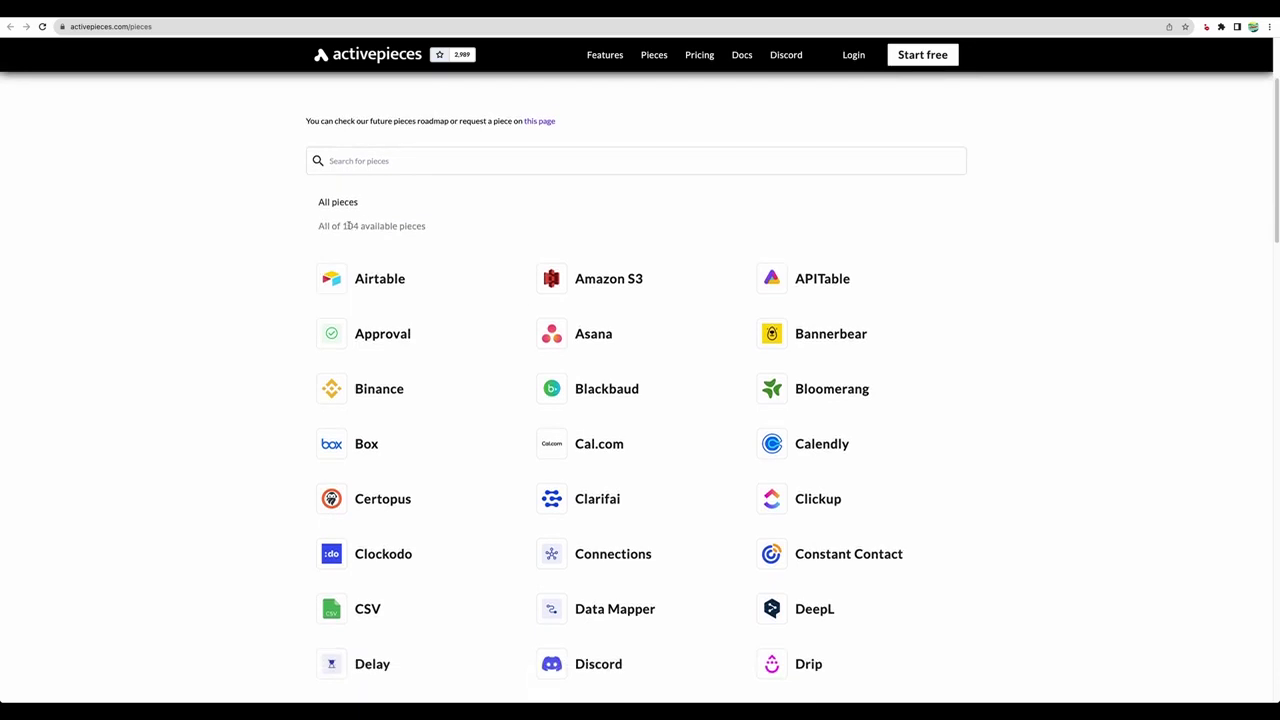
{"action": "scroll", "coordinate": [345, 225], "scroll_direction": "down", "scroll_amount": 1}
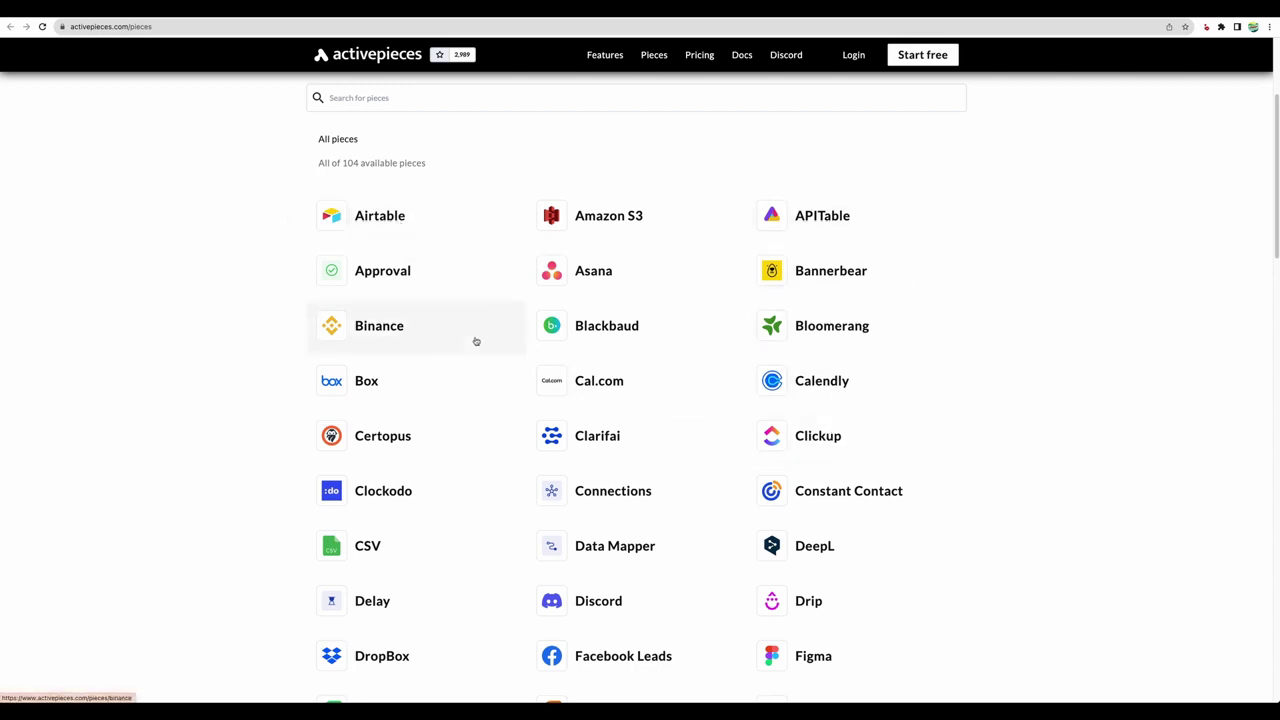
{"action": "scroll", "coordinate": [476, 340], "scroll_direction": "down", "scroll_amount": 4}
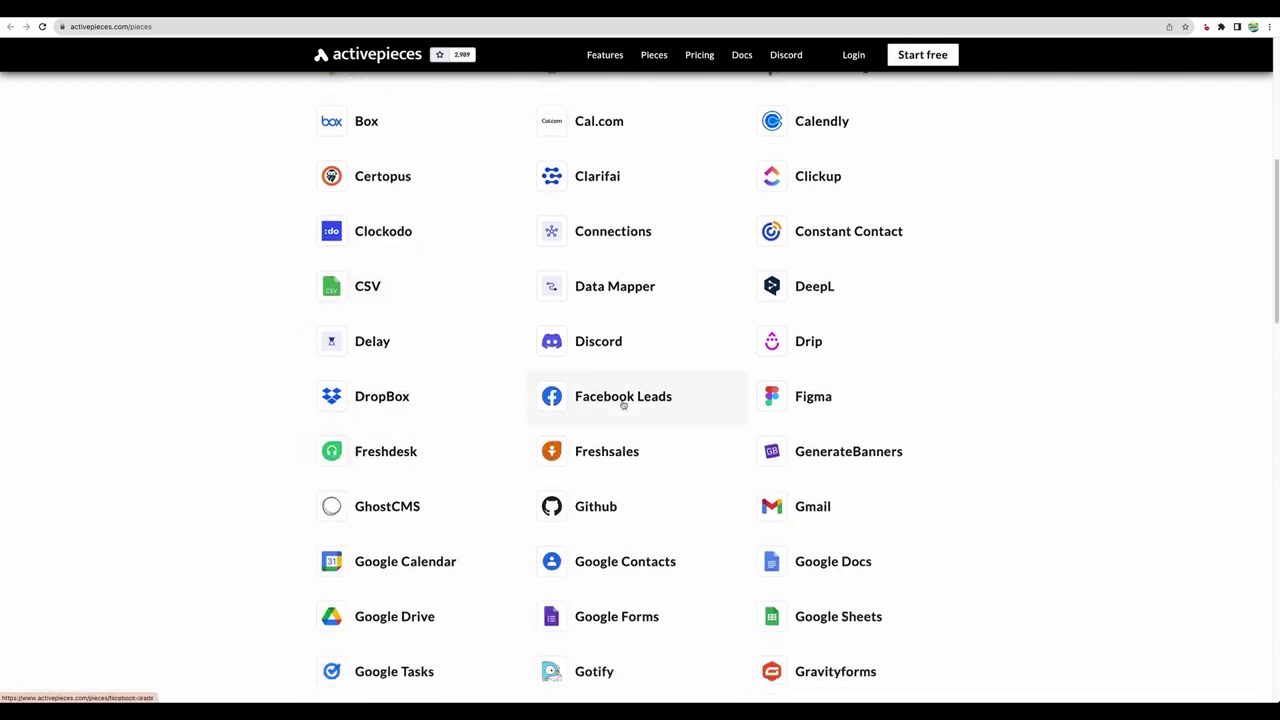
{"action": "scroll", "coordinate": [711, 394], "scroll_direction": "down", "scroll_amount": 7}
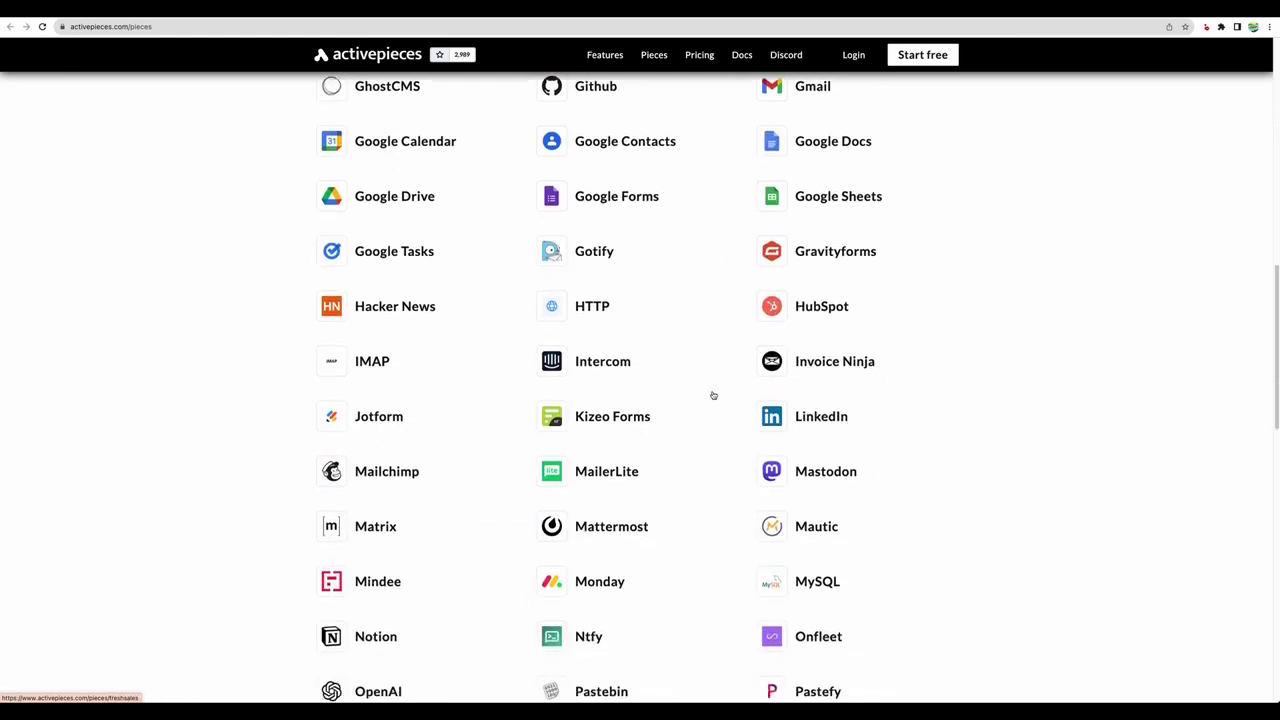
{"action": "scroll", "coordinate": [713, 395], "scroll_direction": "down", "scroll_amount": 4}
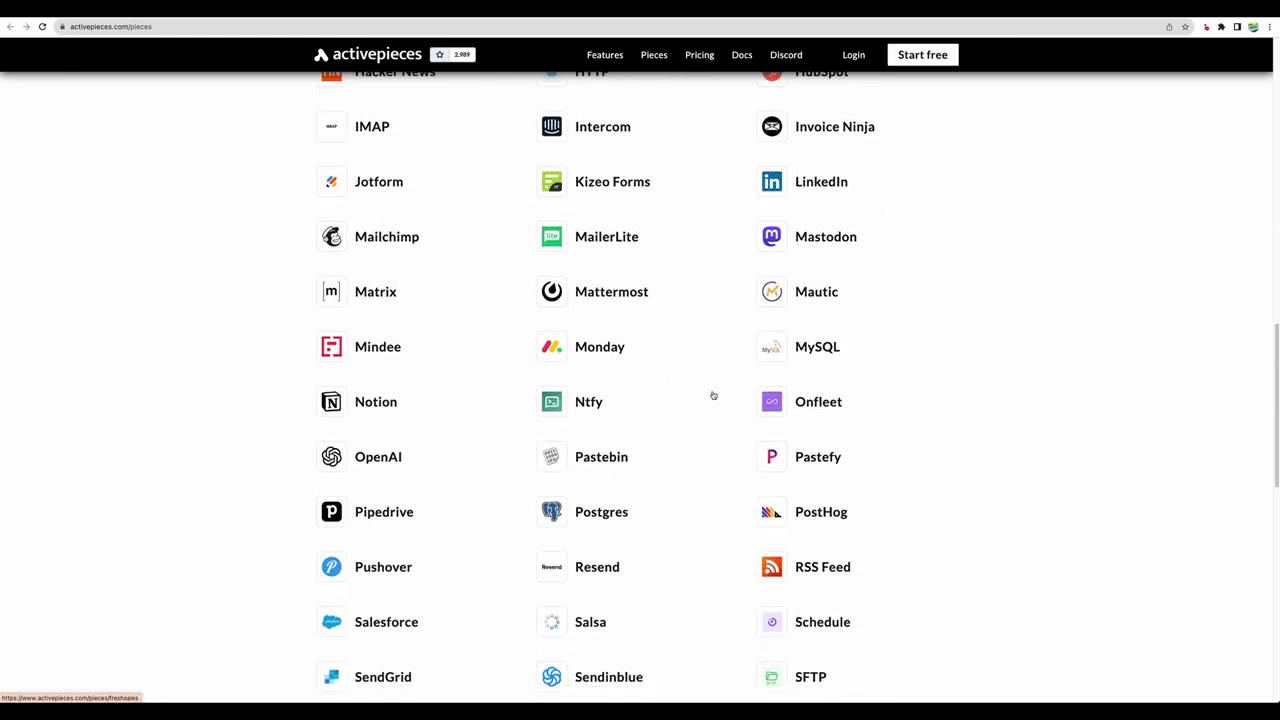
{"action": "scroll", "coordinate": [713, 395], "scroll_direction": "down", "scroll_amount": 5}
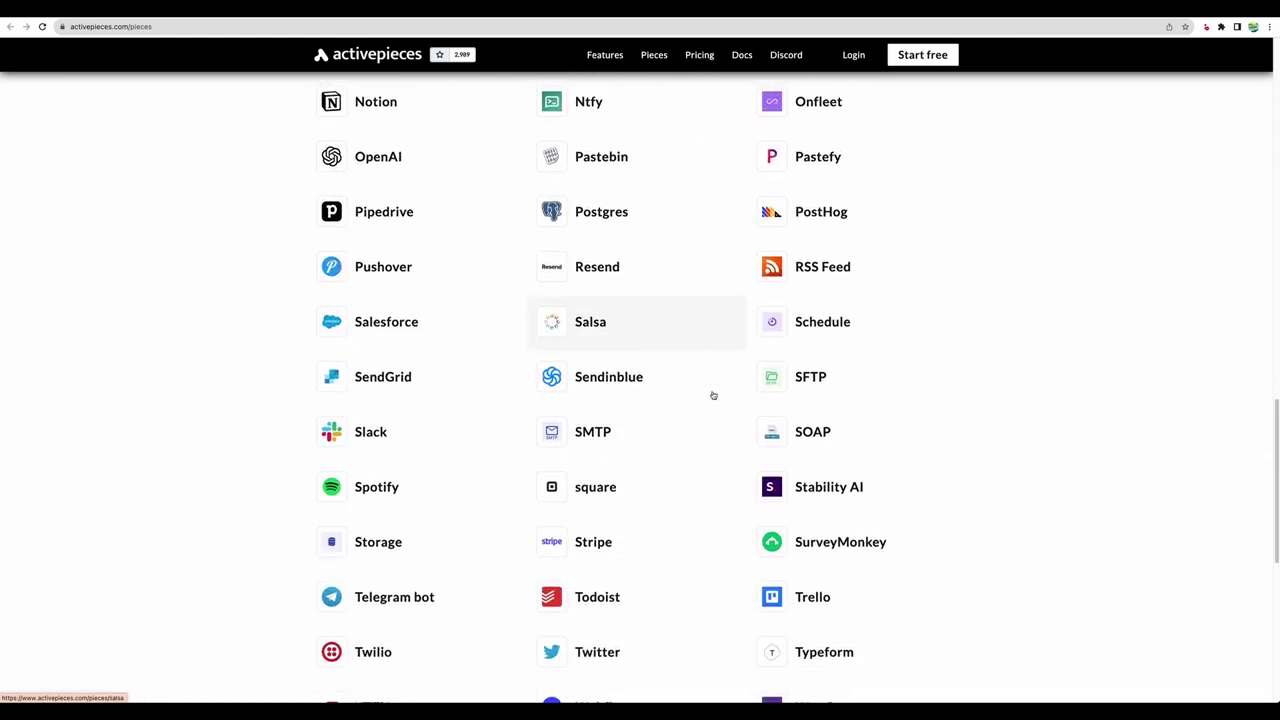
{"action": "scroll", "coordinate": [713, 395], "scroll_direction": "down", "scroll_amount": 2}
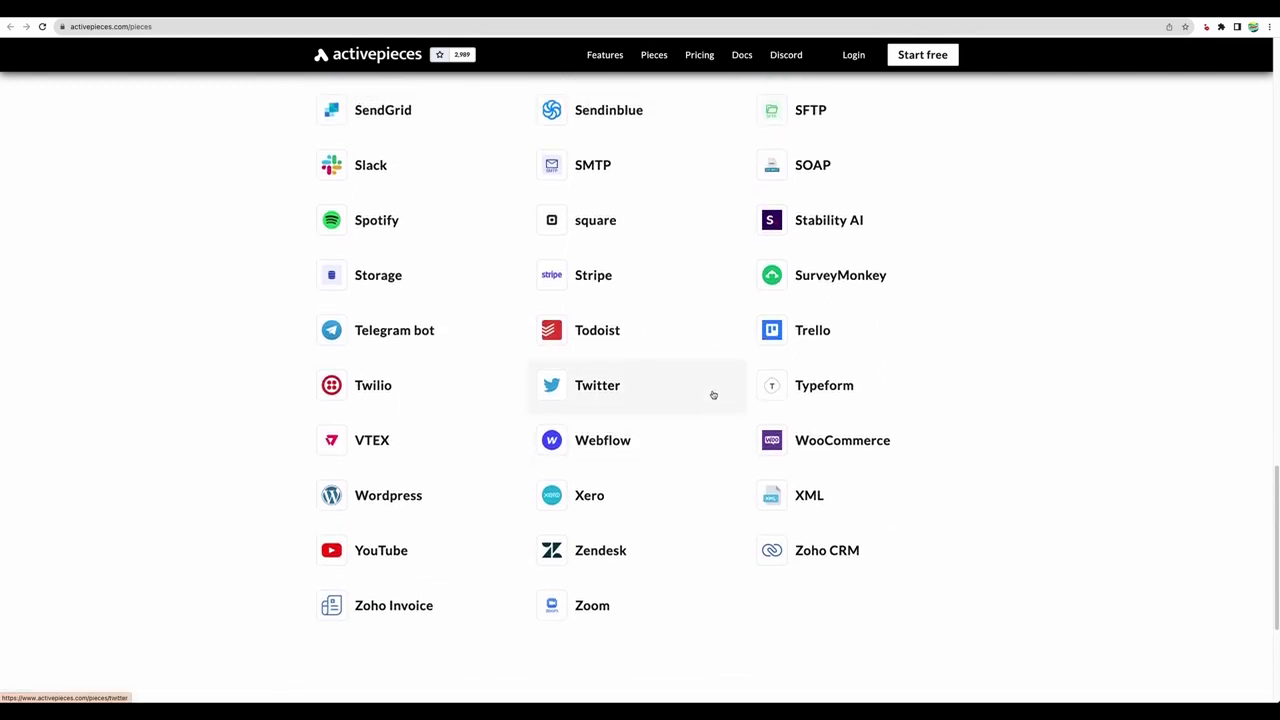
{"action": "scroll", "coordinate": [926, 384], "scroll_direction": "up", "scroll_amount": 10}
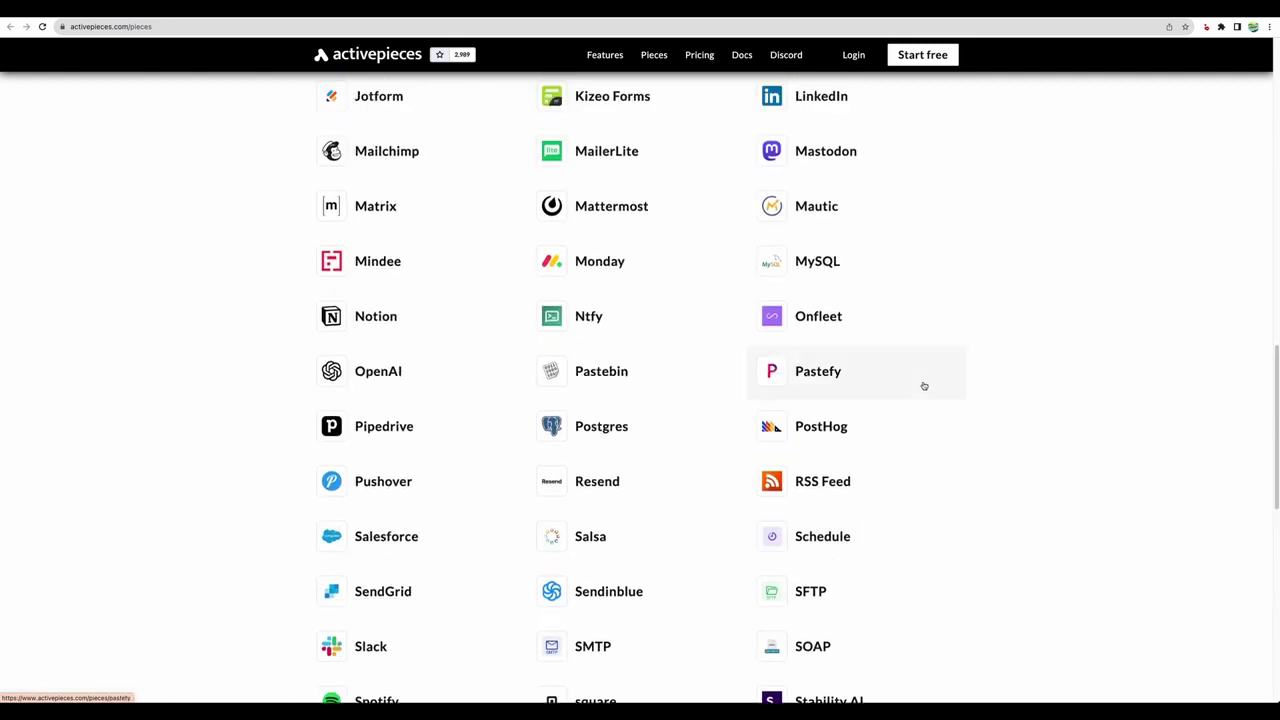
{"action": "scroll", "coordinate": [923, 386], "scroll_direction": "up", "scroll_amount": 14}
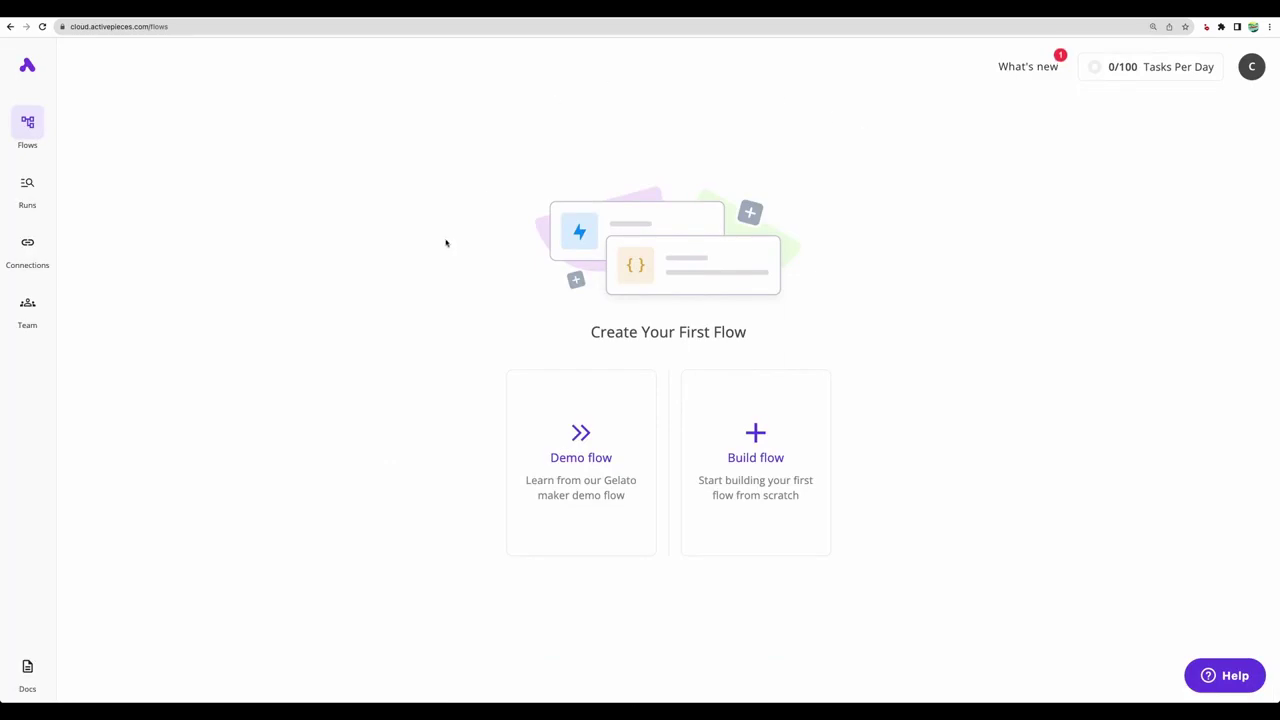
Open the Gelato demo flow and connect a Google Gmail account to its Email the Gelato step.
{"action": "left_click", "coordinate": [553, 449]}
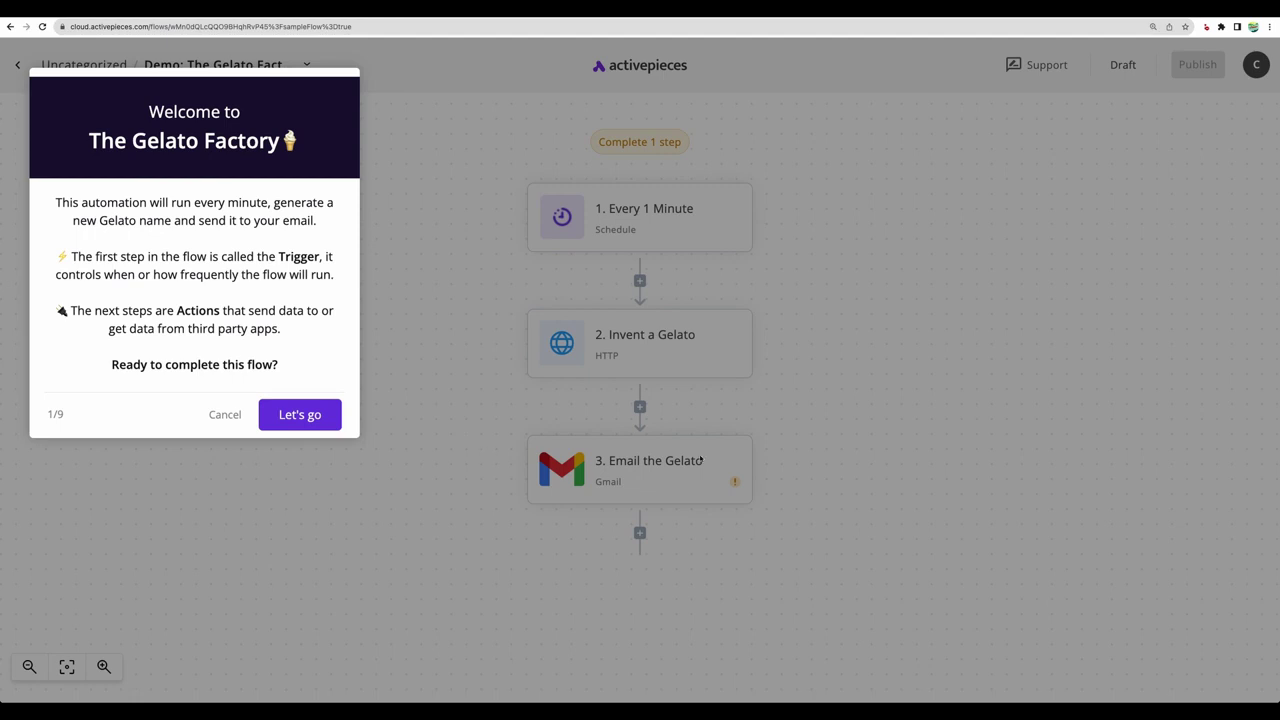
{"action": "left_click", "coordinate": [302, 411]}
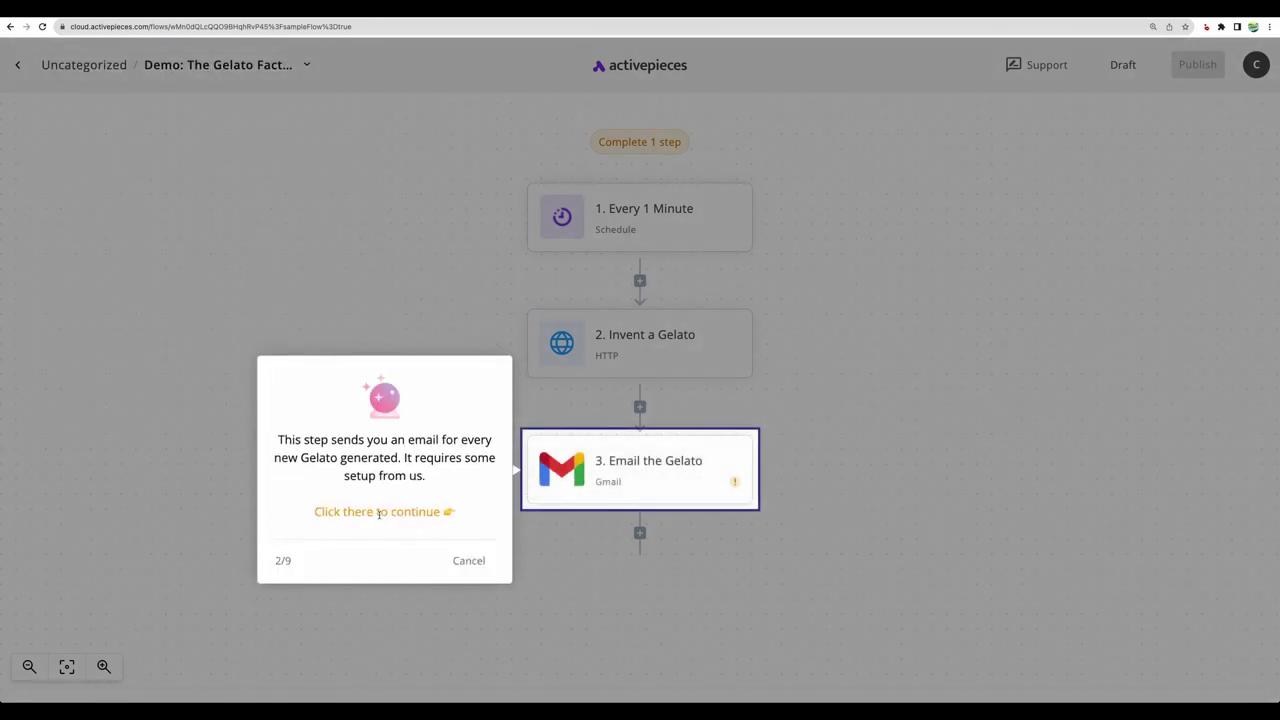
{"action": "left_click", "coordinate": [560, 470]}
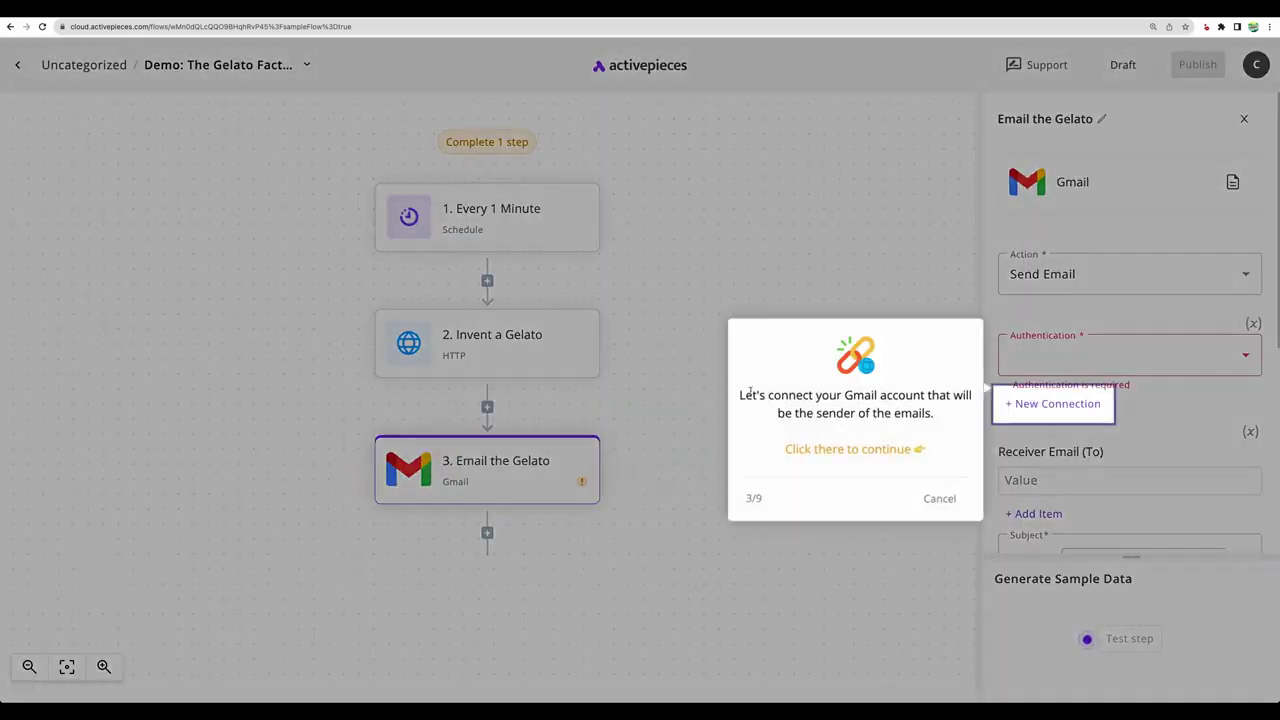
{"action": "left_click", "coordinate": [1034, 404]}
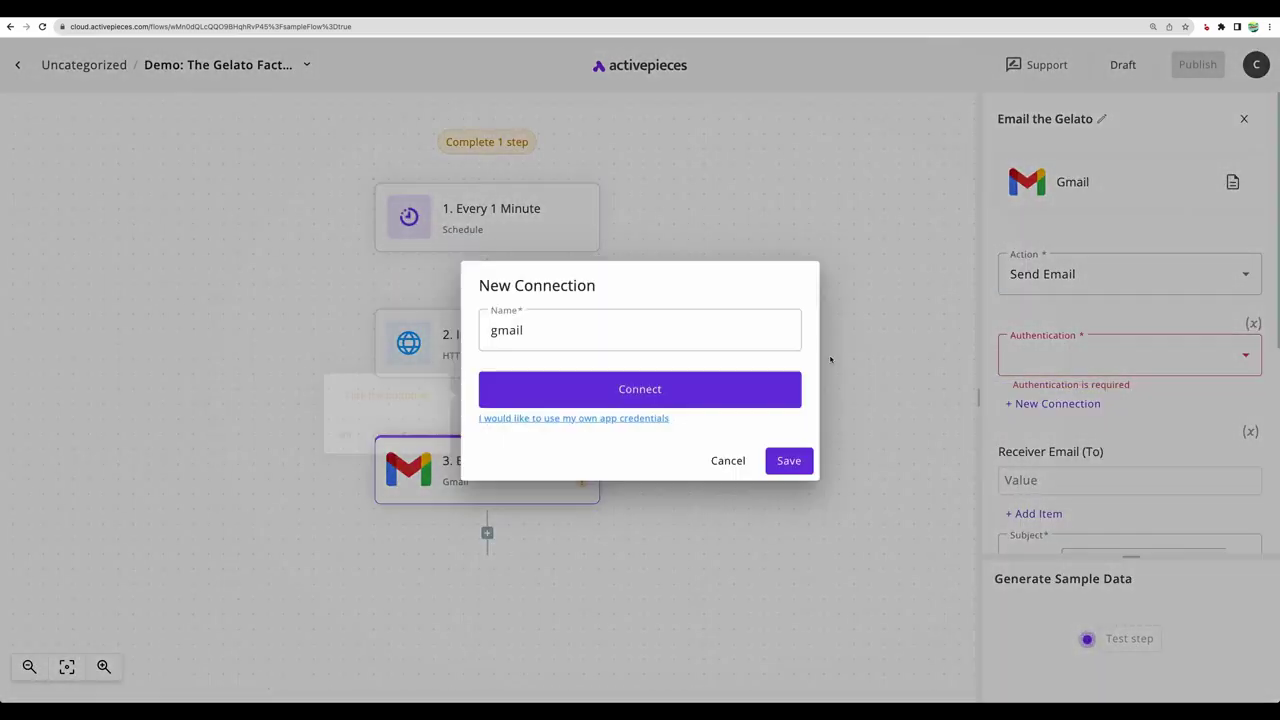
{"action": "left_click", "coordinate": [640, 389]}
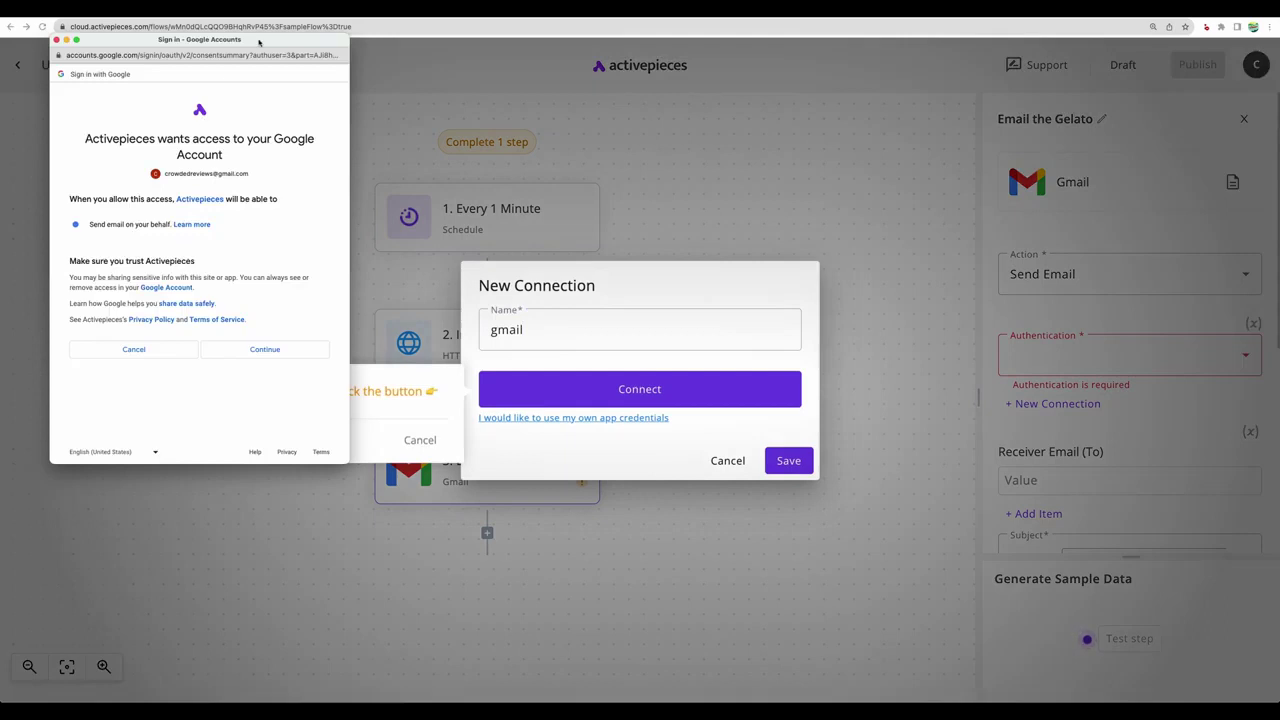
{"action": "left_click", "coordinate": [265, 349]}
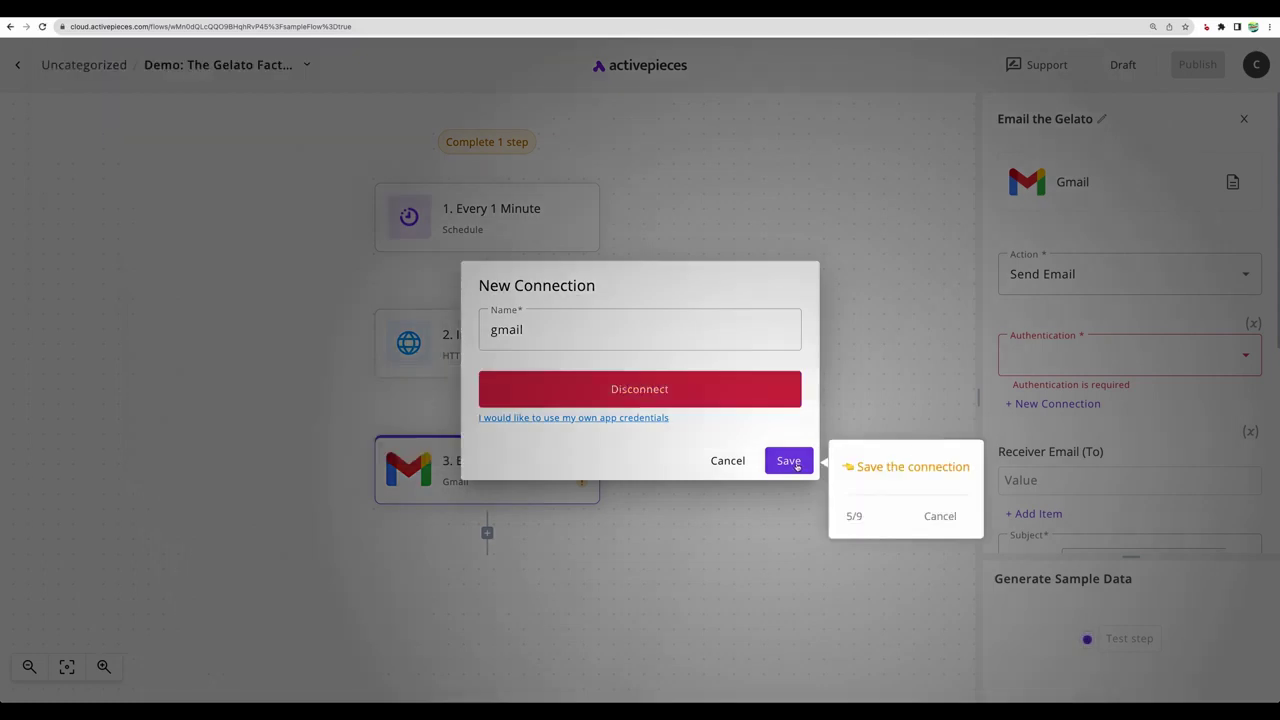
{"action": "left_click", "coordinate": [789, 460]}
{"action": "left_click", "coordinate": [931, 534]}
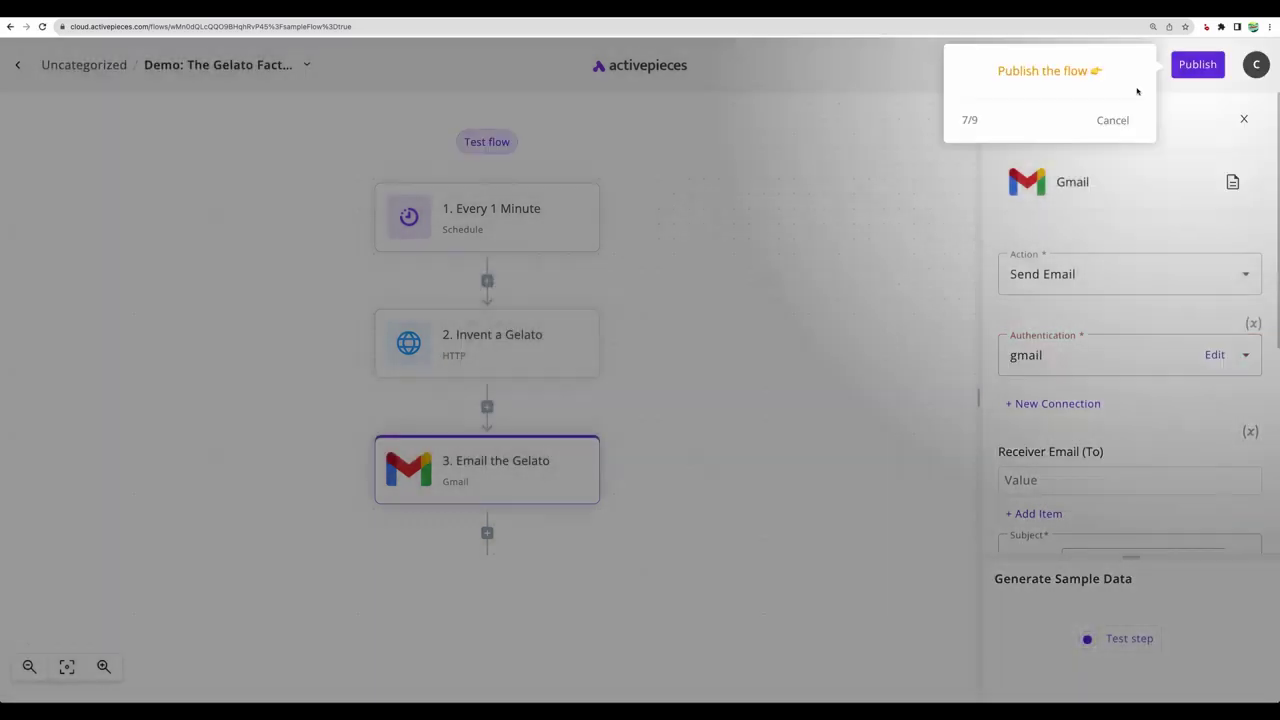
Publish the Gelato flow and stay in the editor.
{"action": "left_click", "coordinate": [1199, 67]}
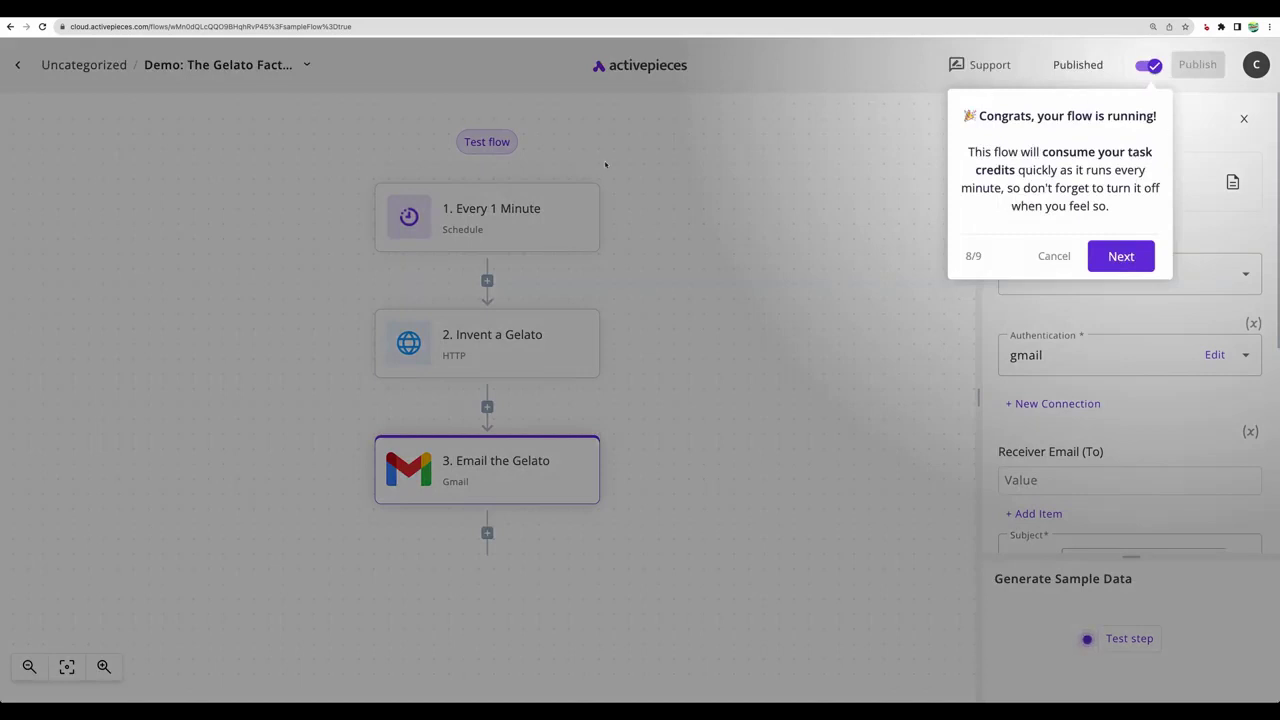
{"action": "left_click", "coordinate": [1140, 258]}
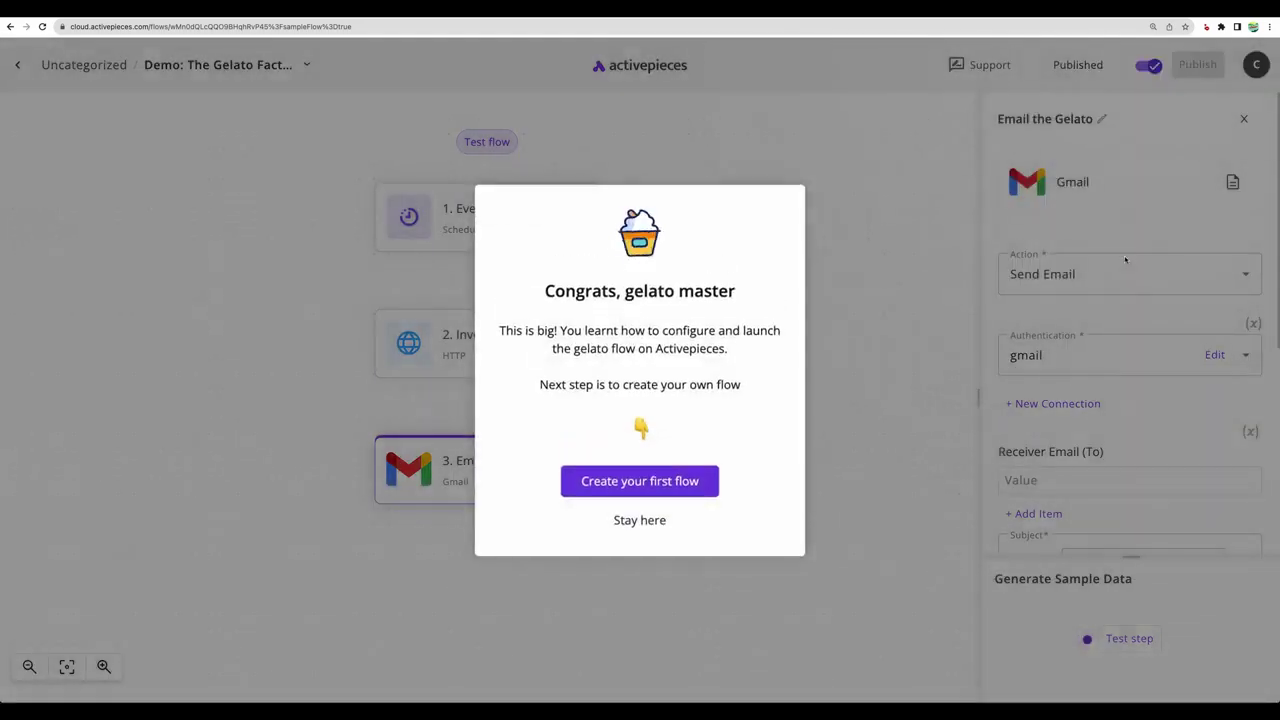
{"action": "left_click", "coordinate": [652, 526]}
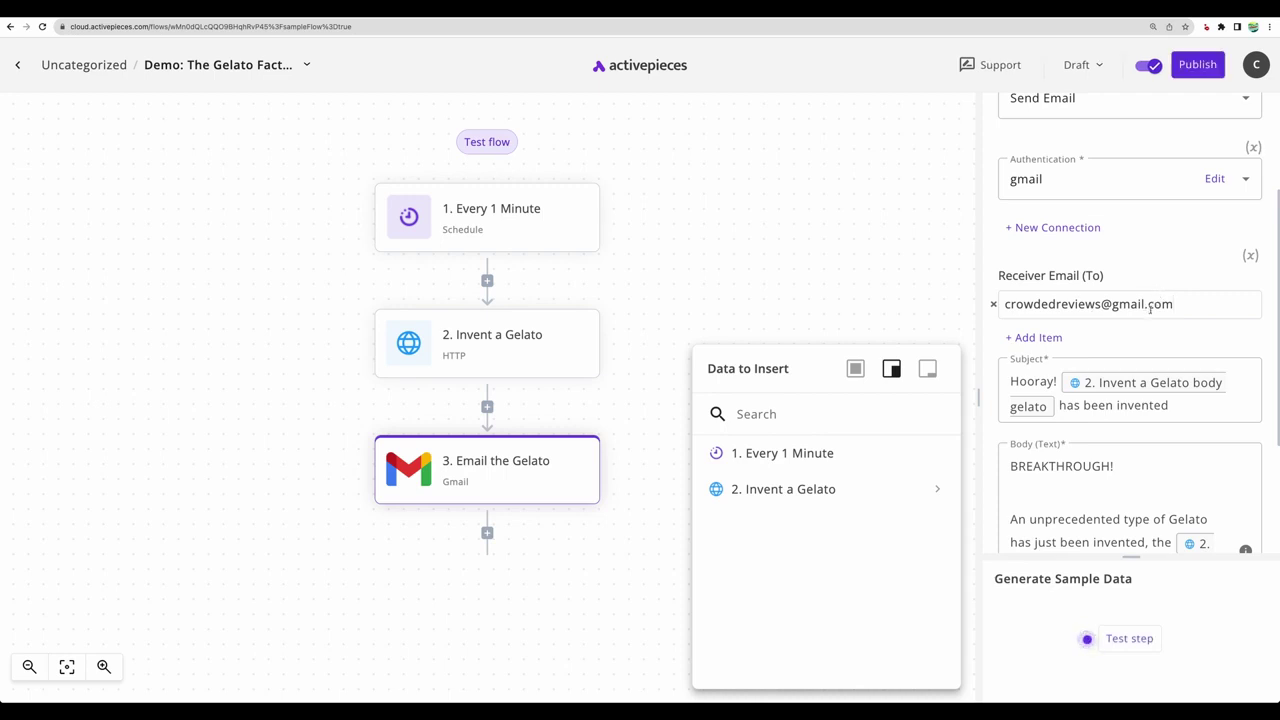
Republish, then test the Email the Gelato step and confirm it shows Tested Successfully.
{"action": "left_click", "coordinate": [1195, 66]}
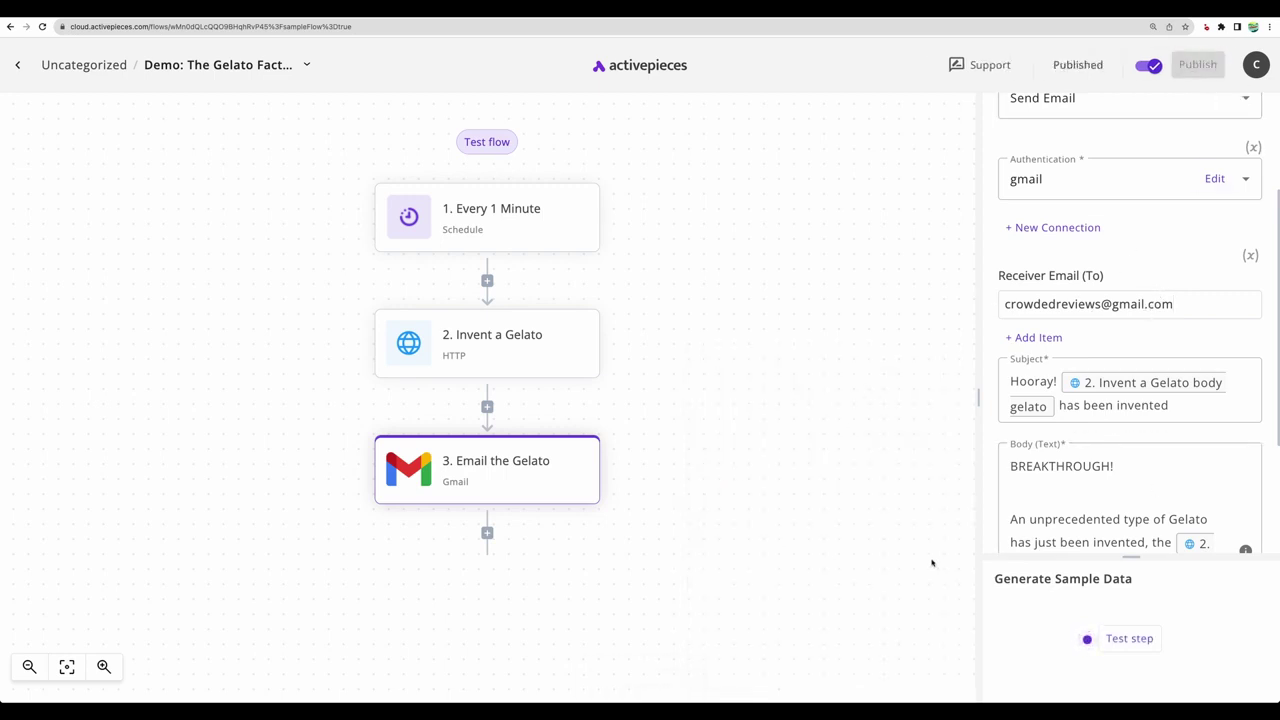
{"action": "left_click", "coordinate": [1130, 640]}
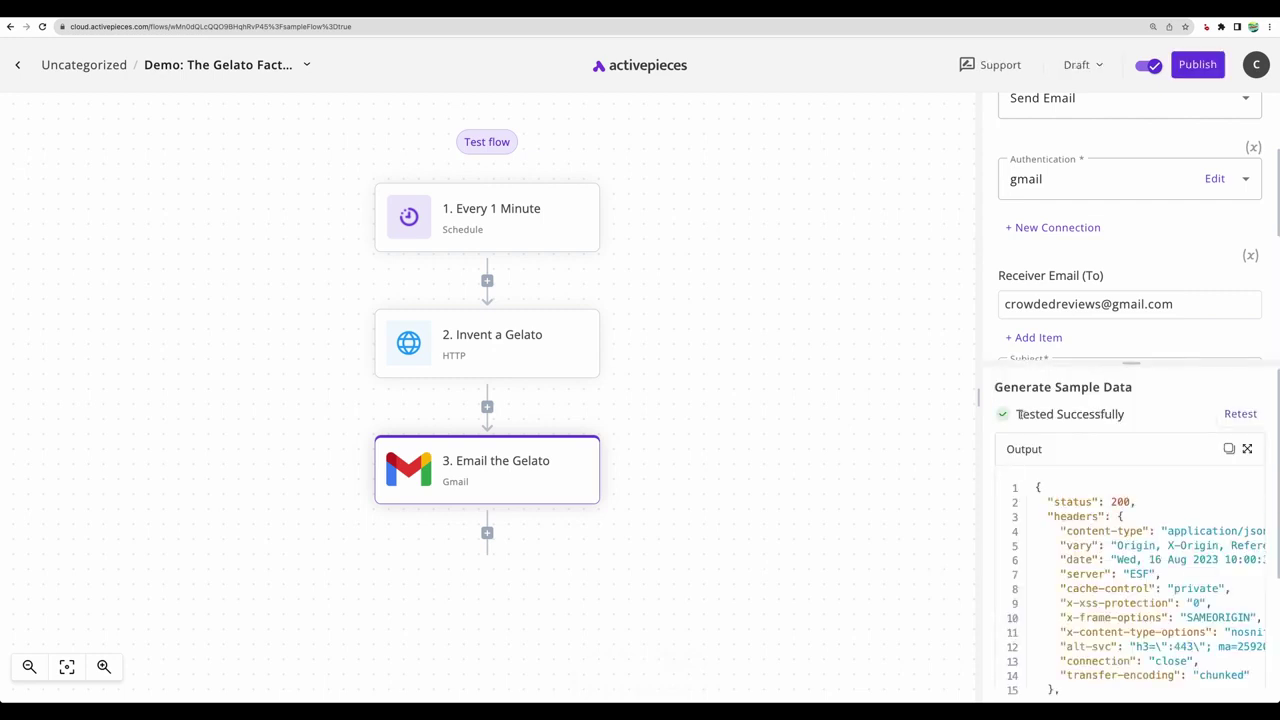
{"action": "left_click_drag", "start_coordinate": [1016, 414], "coordinate": [1139, 421]}
{"action": "scroll", "coordinate": [1137, 503], "scroll_direction": "down", "scroll_amount": 2}
{"action": "scroll", "coordinate": [1150, 540], "scroll_direction": "up", "scroll_amount": 2}
{"action": "left_click_drag", "start_coordinate": [1094, 516], "coordinate": [1131, 594]}
{"action": "left_click", "coordinate": [1131, 600]}
{"action": "scroll", "coordinate": [1131, 603], "scroll_direction": "down", "scroll_amount": 3}
{"action": "scroll", "coordinate": [1129, 602], "scroll_direction": "up", "scroll_amount": 3}
{"action": "left_click_drag", "start_coordinate": [1025, 418], "coordinate": [1120, 414]}
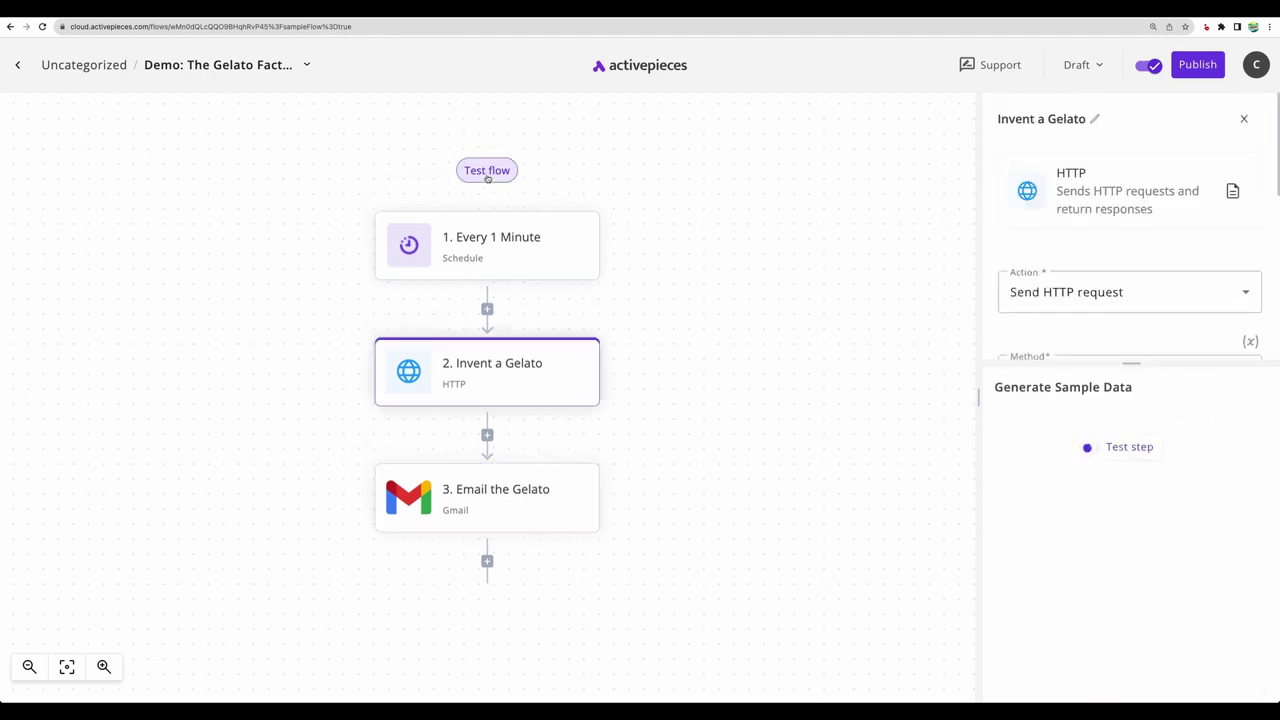
Run a full flow test and view the schedule trigger and Invent a Gelato run details.
{"action": "left_click", "coordinate": [487, 172]}
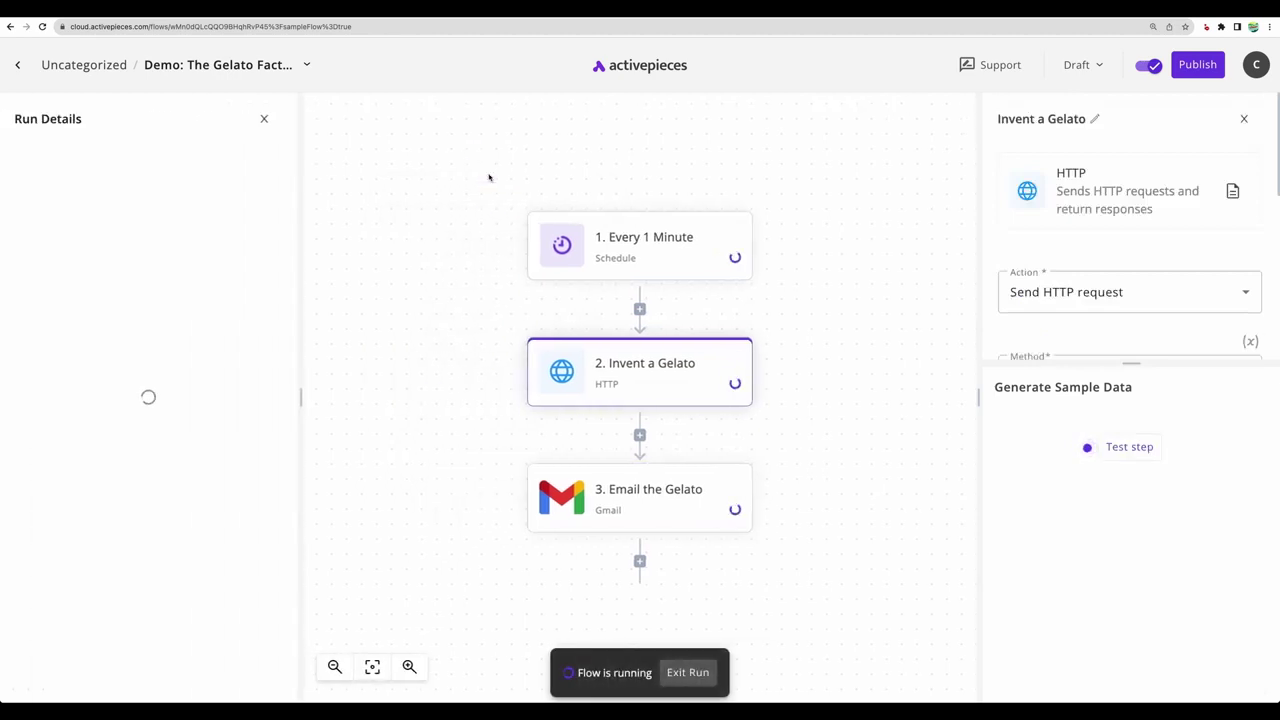
{"action": "left_click", "coordinate": [165, 167]}
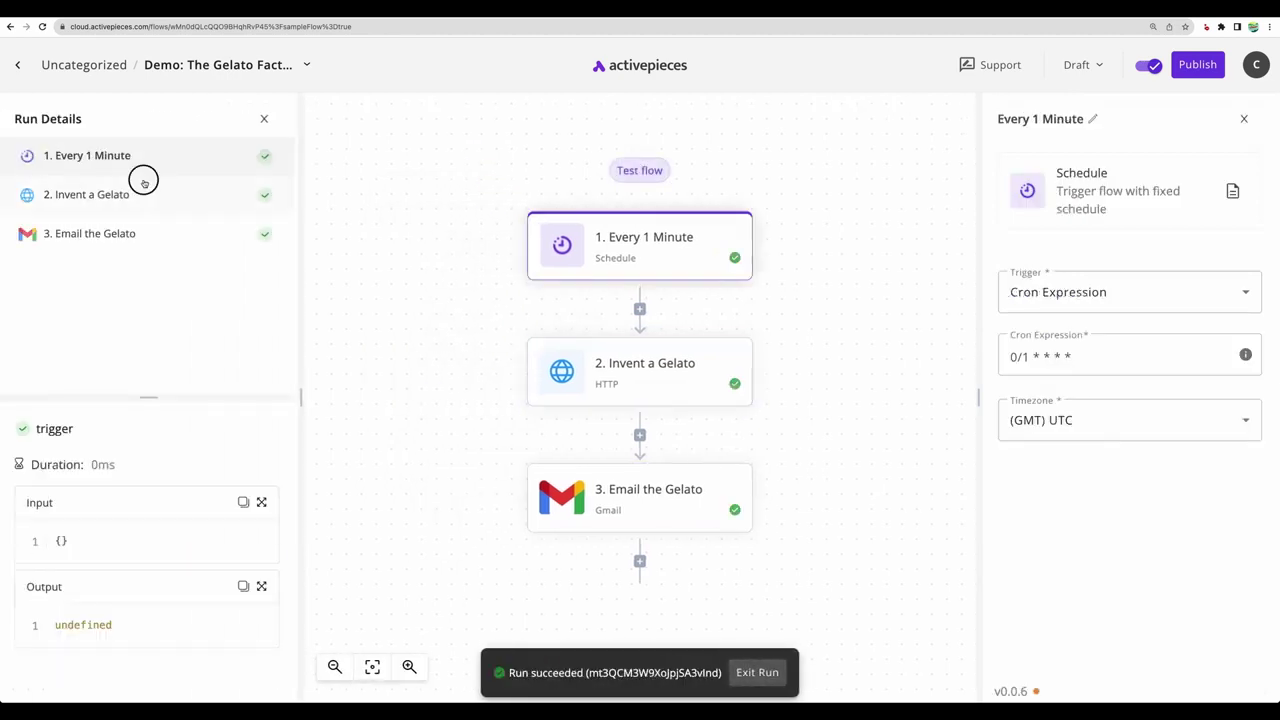
{"action": "left_click", "coordinate": [143, 184]}
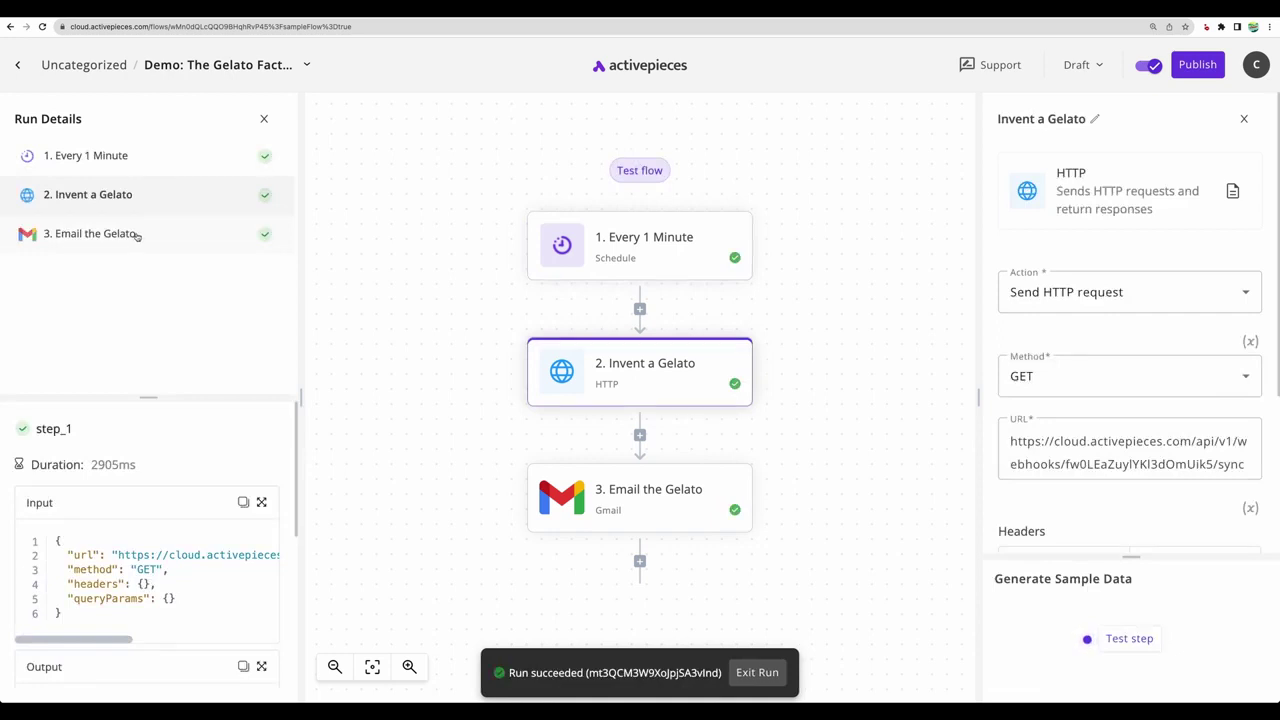
Inspect the Email the Gelato step's input, including the generated subject and receiver address.
{"action": "left_click", "coordinate": [138, 251]}
{"action": "mouse_move", "coordinate": [60, 673]}
{"action": "left_mouse_down"}
{"action": "mouse_move", "coordinate": [239, 672]}
{"action": "mouse_move", "coordinate": [74, 666]}
{"action": "left_mouse_up"}
{"action": "left_click_drag", "start_coordinate": [140, 553], "coordinate": [218, 571]}
{"action": "left_click", "coordinate": [166, 571]}
{"action": "left_click_drag", "start_coordinate": [84, 584], "coordinate": [220, 584]}
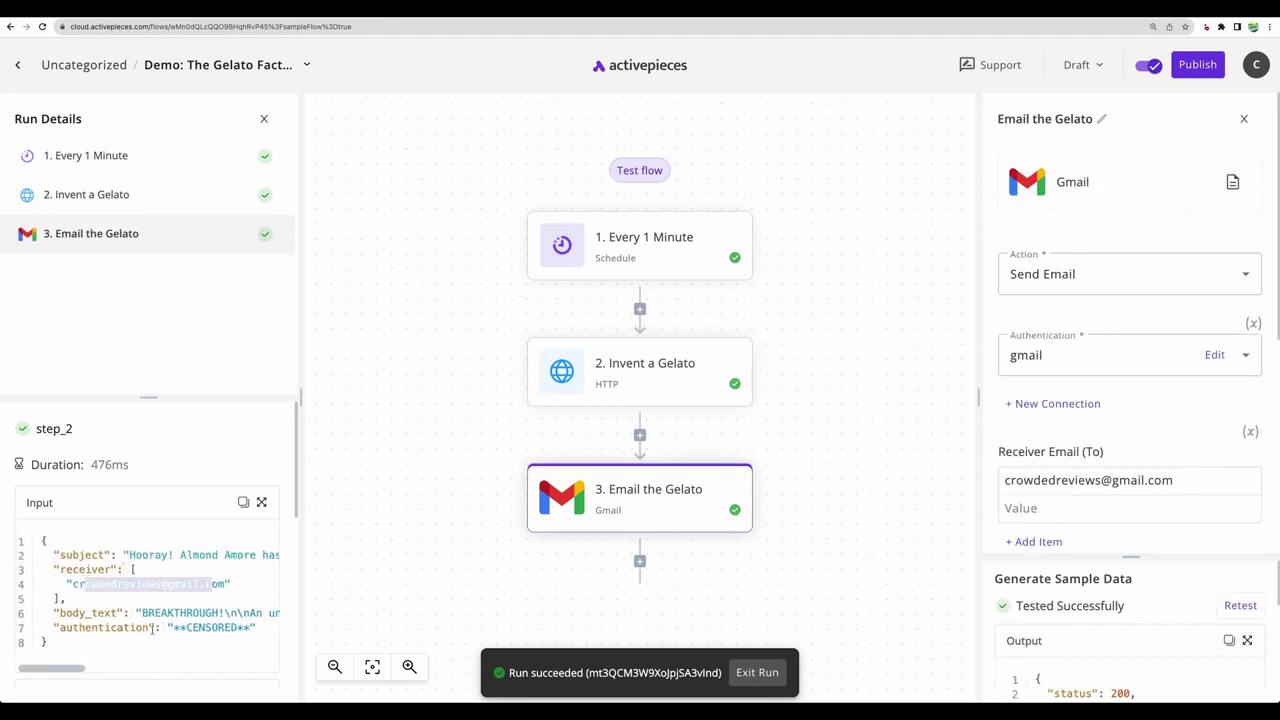
{"action": "mouse_move", "coordinate": [70, 673]}
{"action": "left_mouse_down"}
{"action": "mouse_move", "coordinate": [112, 668]}
{"action": "mouse_move", "coordinate": [60, 668]}
{"action": "left_mouse_up"}
{"action": "left_click", "coordinate": [110, 605]}
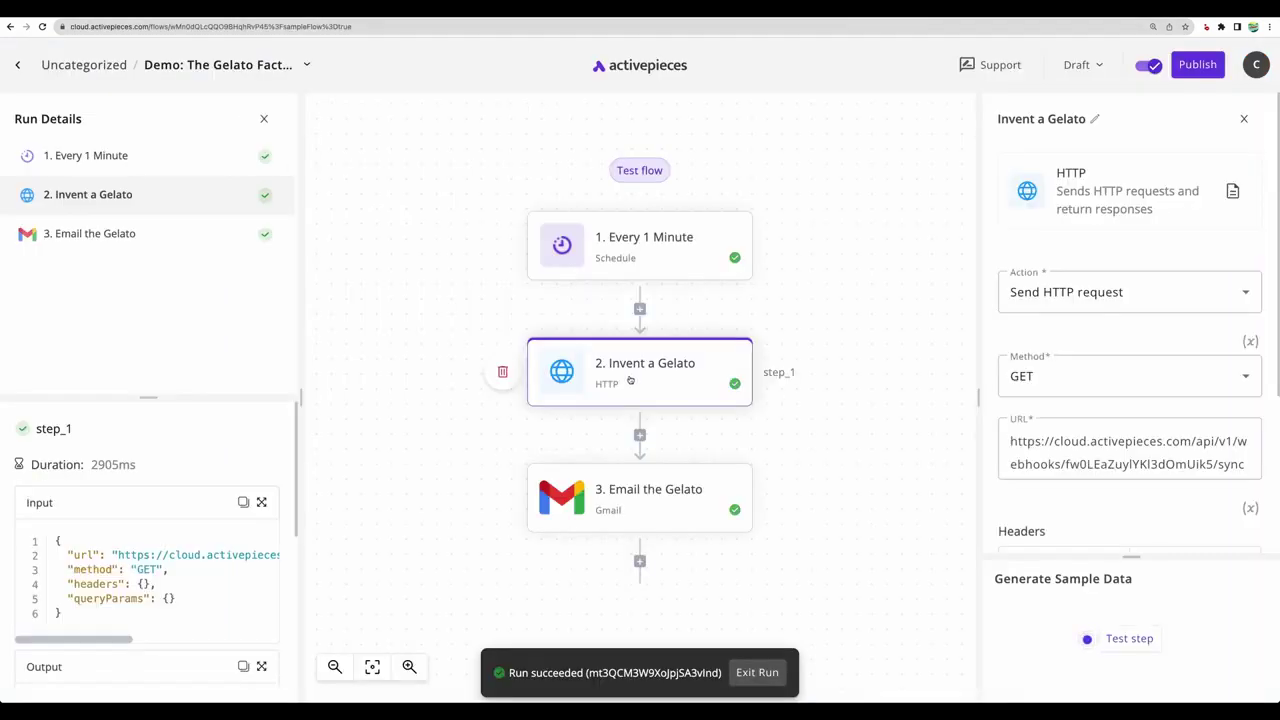
Check the HTTP step's request URL, exit the test run, and switch the published flow off.
{"action": "scroll", "coordinate": [1075, 392], "scroll_direction": "down", "scroll_amount": 2}
{"action": "left_click", "coordinate": [1071, 378]}
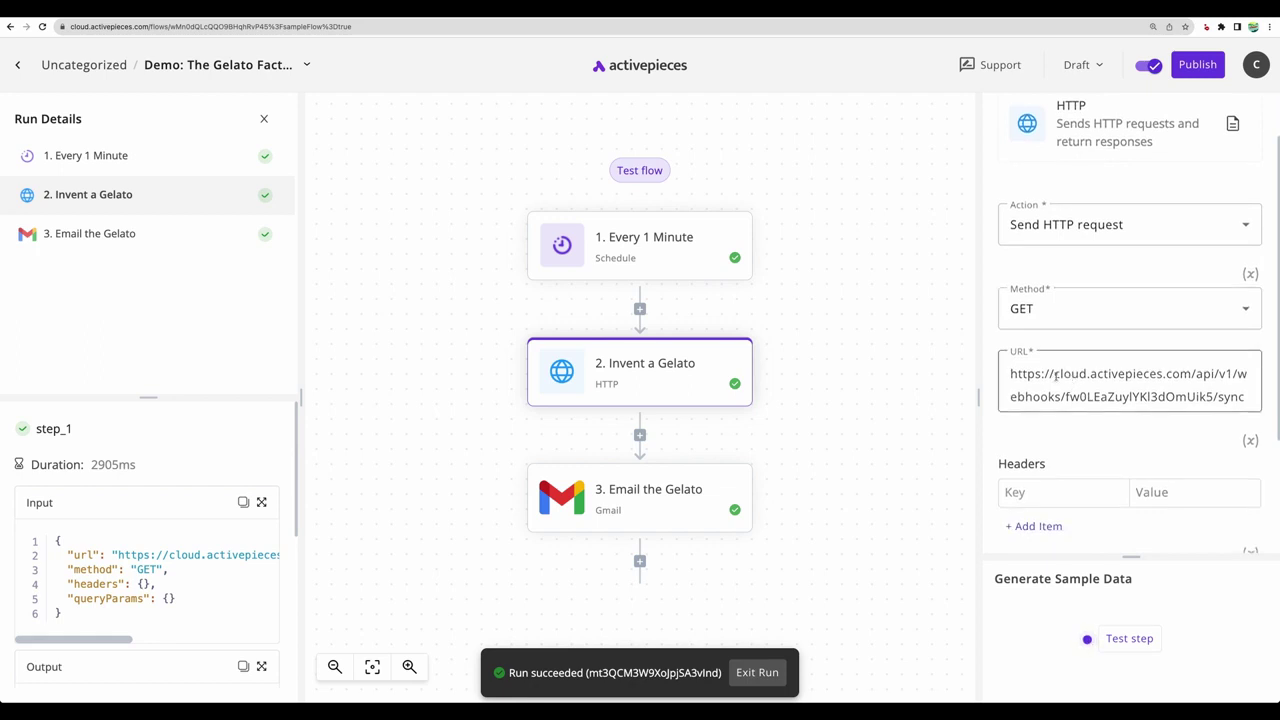
{"action": "left_click_drag", "start_coordinate": [1055, 374], "coordinate": [1240, 397]}
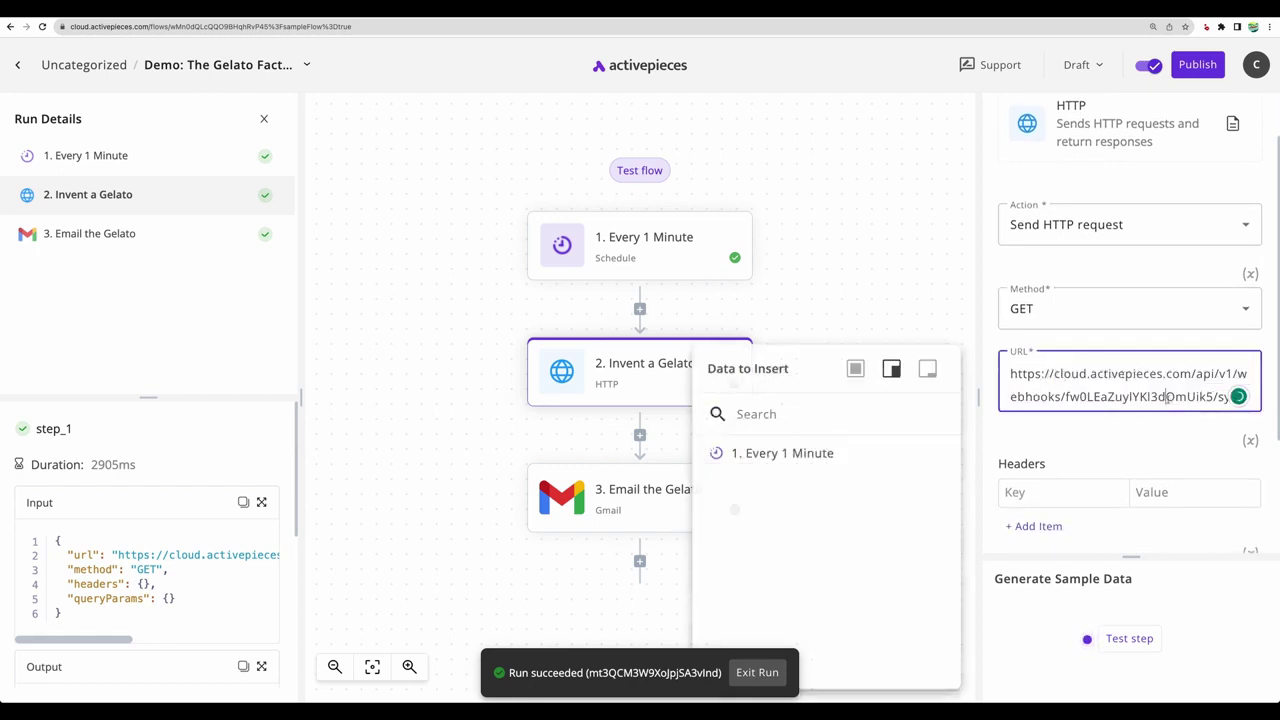
{"action": "left_click", "coordinate": [895, 300]}
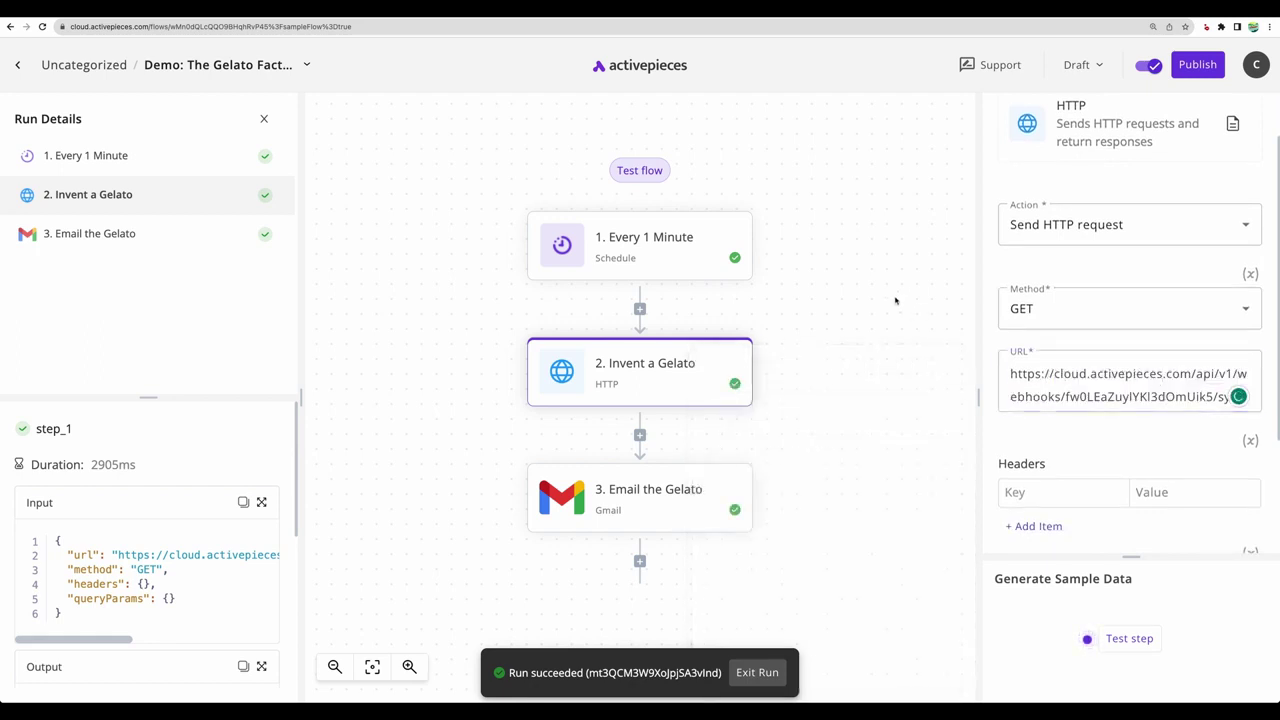
{"action": "key", "text": "Escape"}
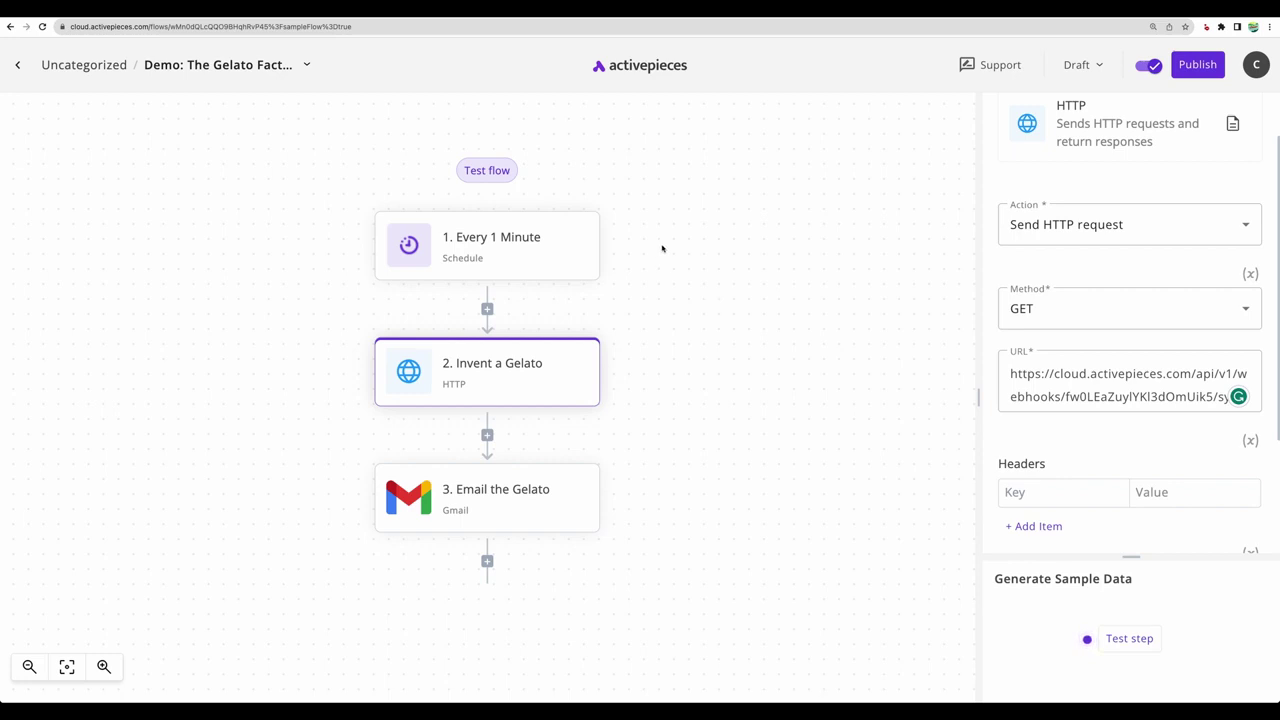
{"action": "left_click", "coordinate": [1143, 67]}
Review the Runs, Connections and Team pages, including the Gmail connection, then return to My Flows.
{"action": "left_click", "coordinate": [17, 64]}
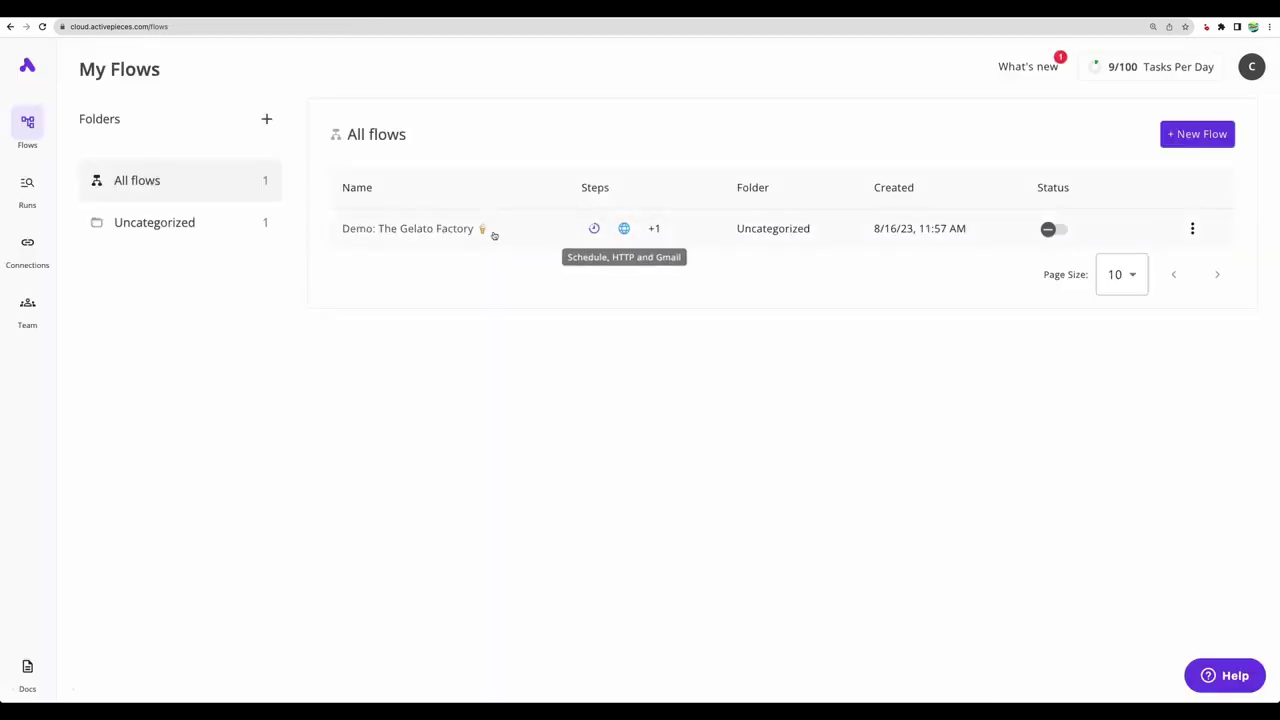
{"action": "left_click", "coordinate": [30, 186]}
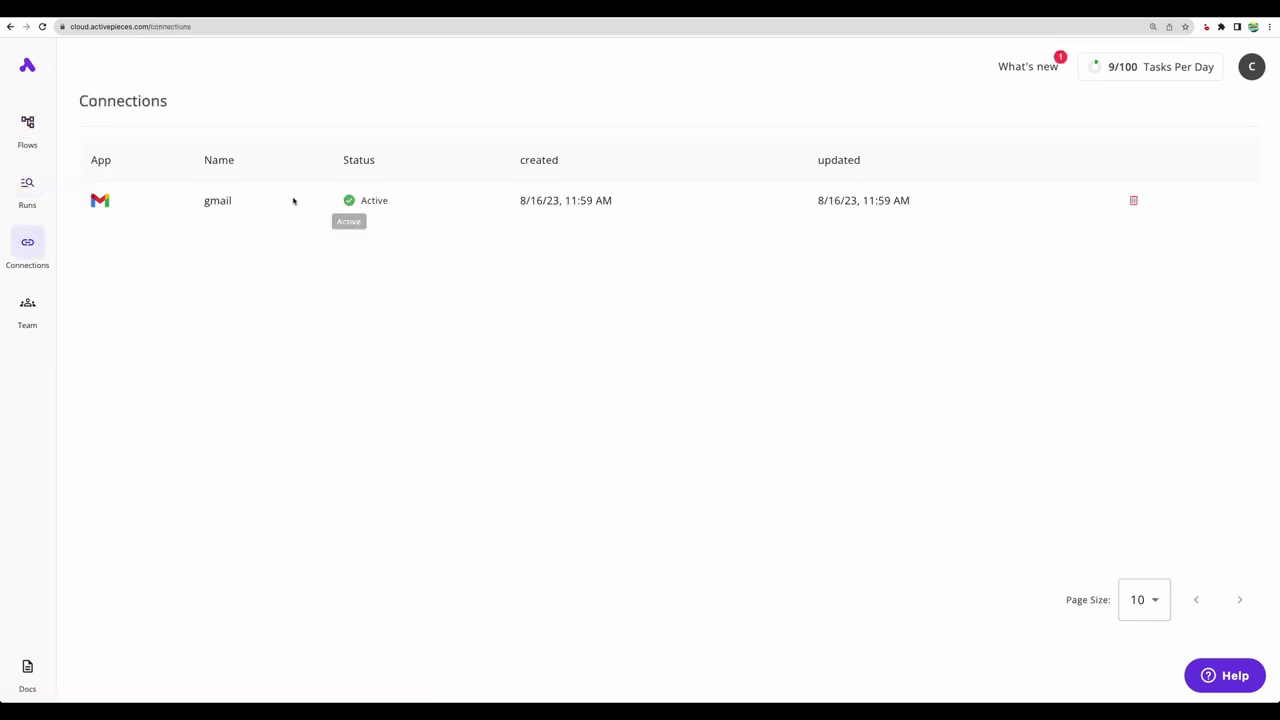
{"action": "left_click_drag", "start_coordinate": [196, 203], "coordinate": [577, 197]}
{"action": "left_click", "coordinate": [27, 310]}
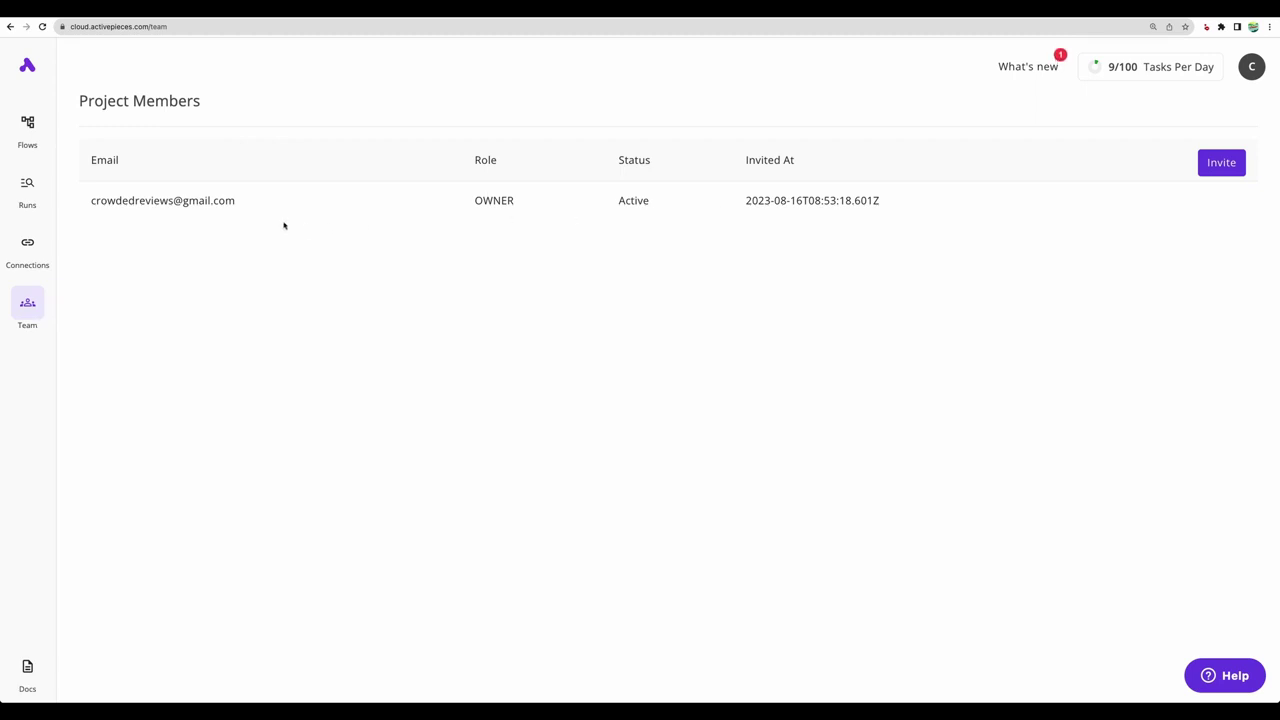
{"action": "left_click", "coordinate": [27, 126]}
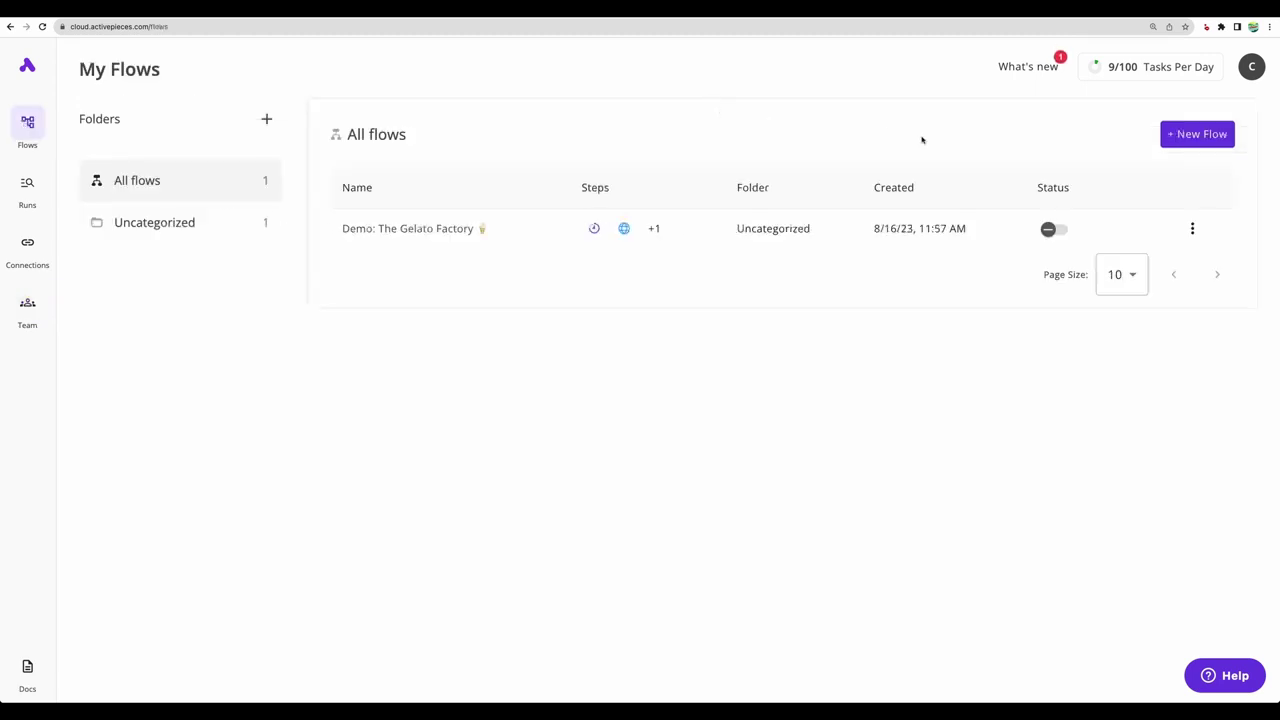
Start a new flow and filter the template gallery to Google Sheets instead of ChatGPT.
{"action": "left_click", "coordinate": [1185, 141]}
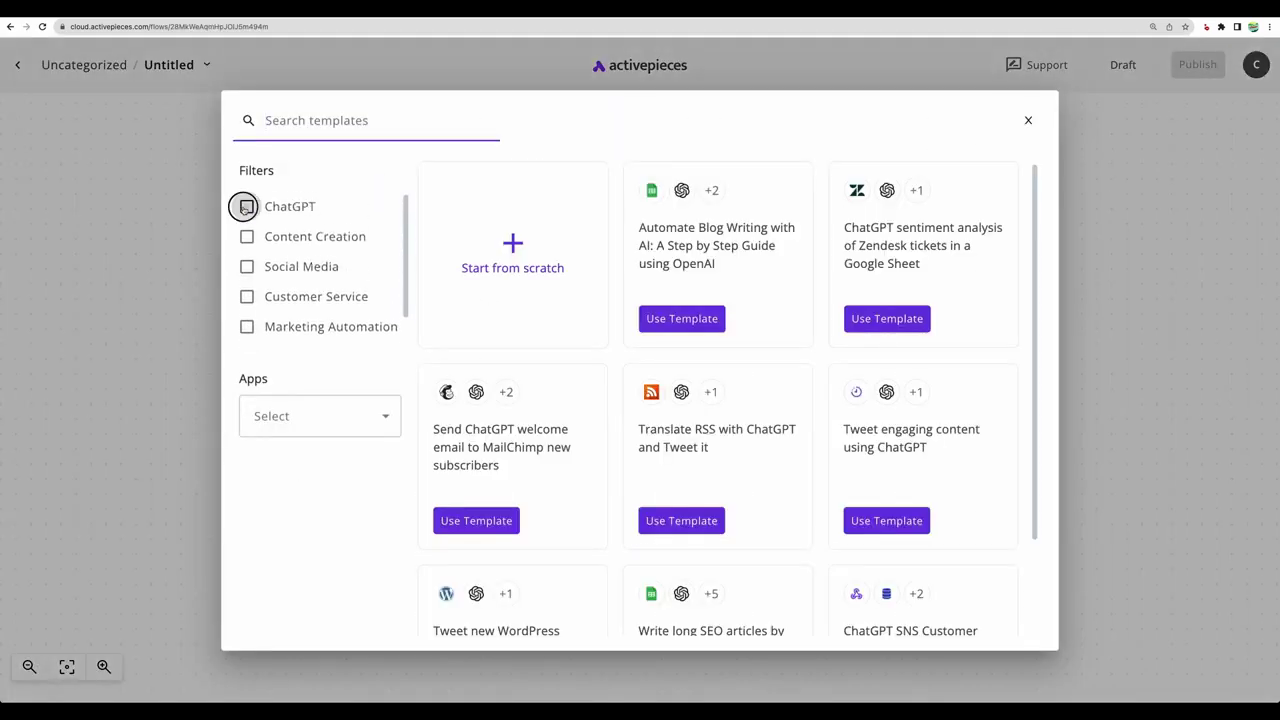
{"action": "left_click", "coordinate": [246, 207]}
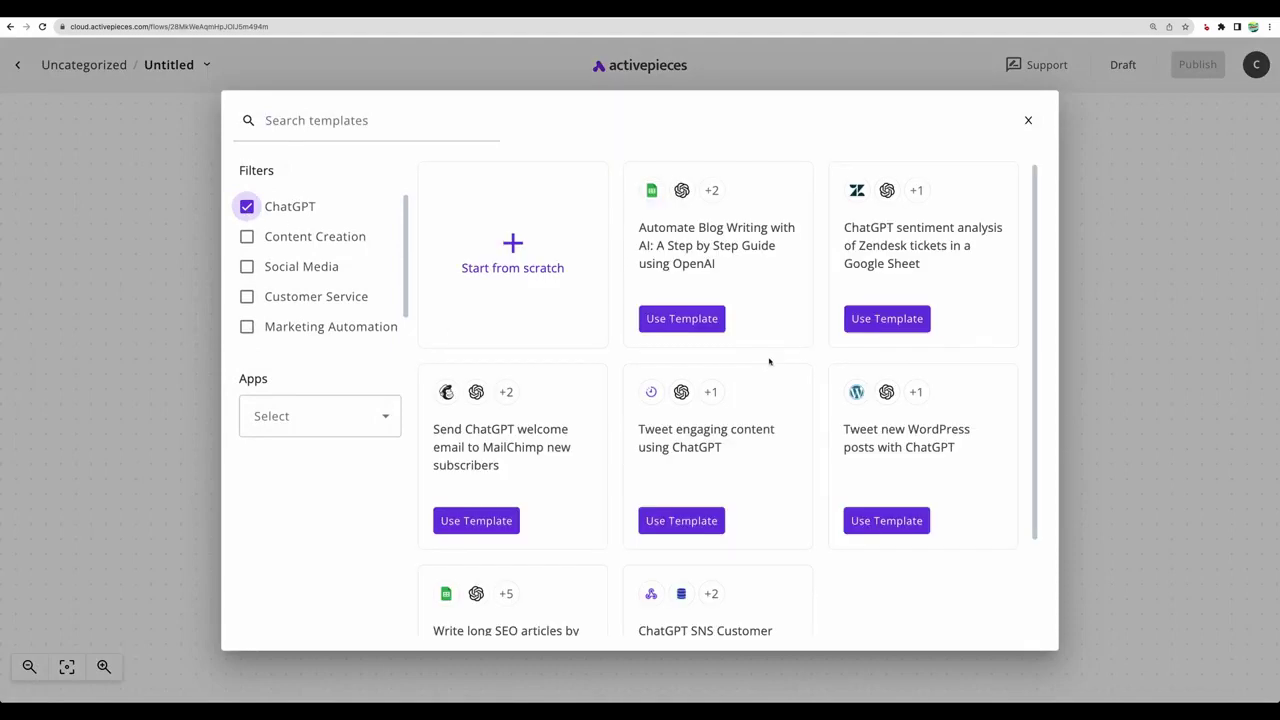
{"action": "scroll", "coordinate": [762, 364], "scroll_direction": "down", "scroll_amount": 2}
{"action": "left_click", "coordinate": [246, 207]}
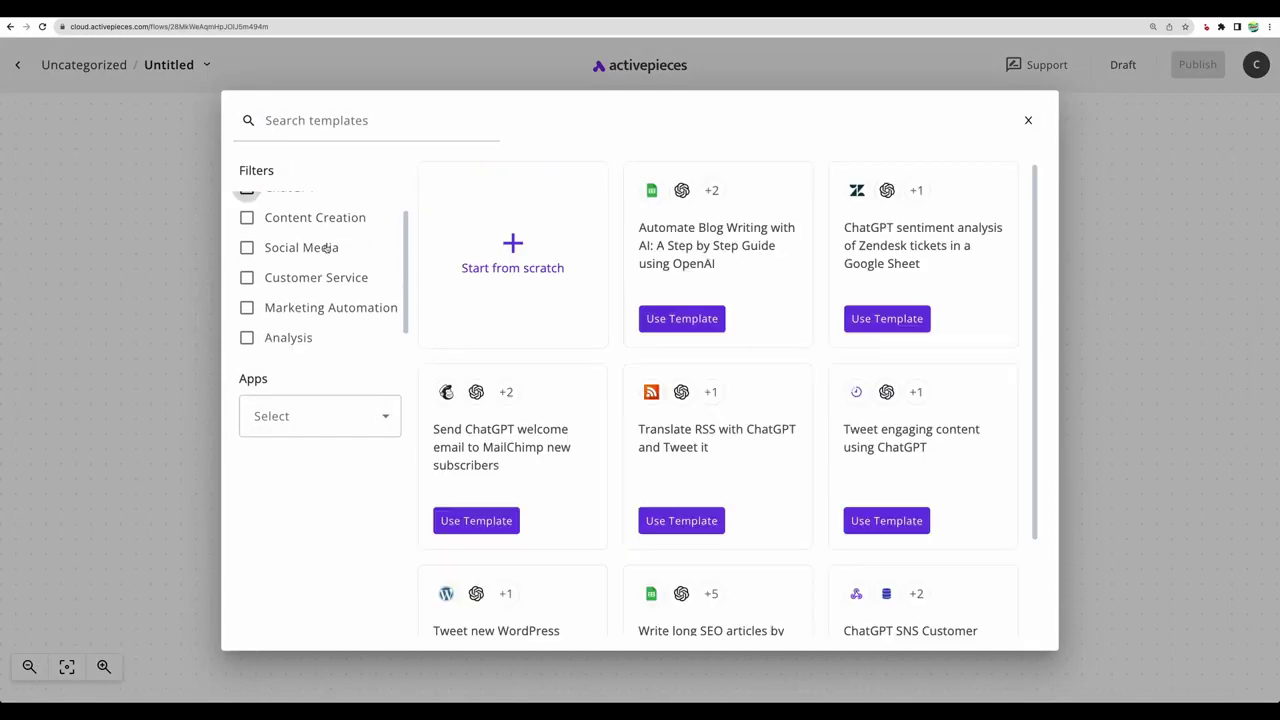
{"action": "left_click", "coordinate": [334, 418]}
{"action": "left_click", "coordinate": [295, 464]}
{"action": "type", "text": "shee"}
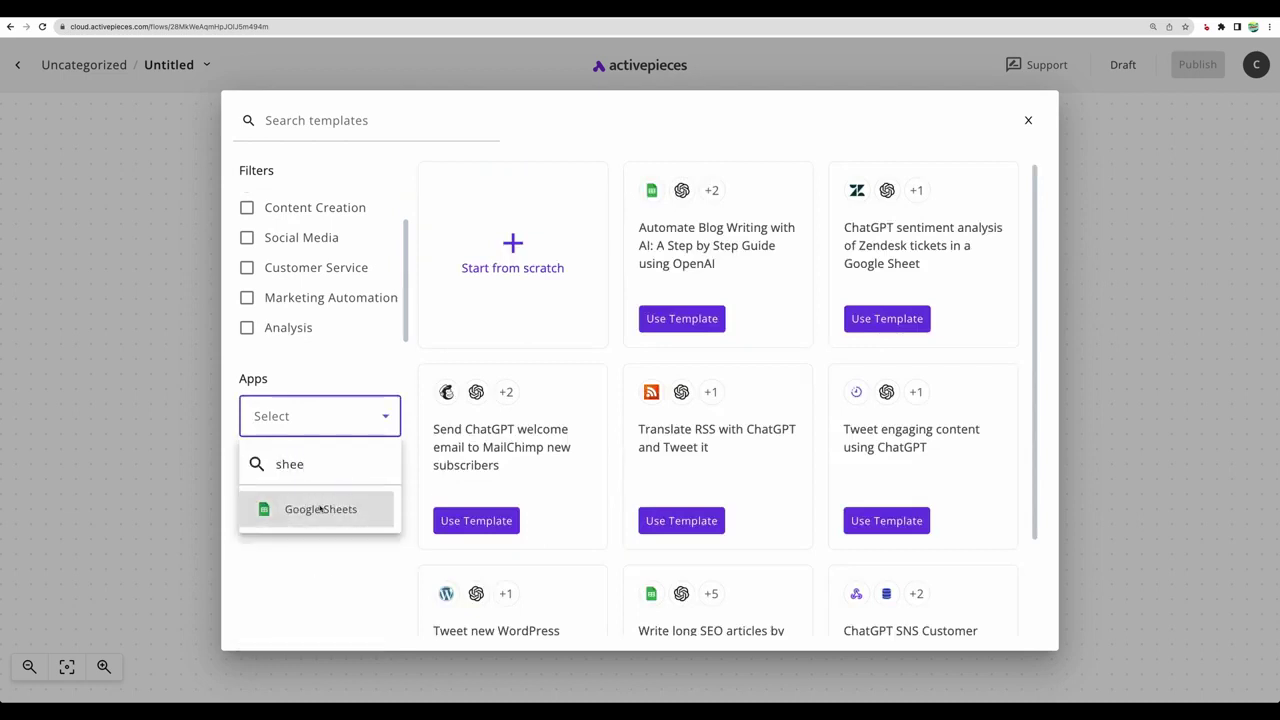
{"action": "left_click", "coordinate": [314, 509]}
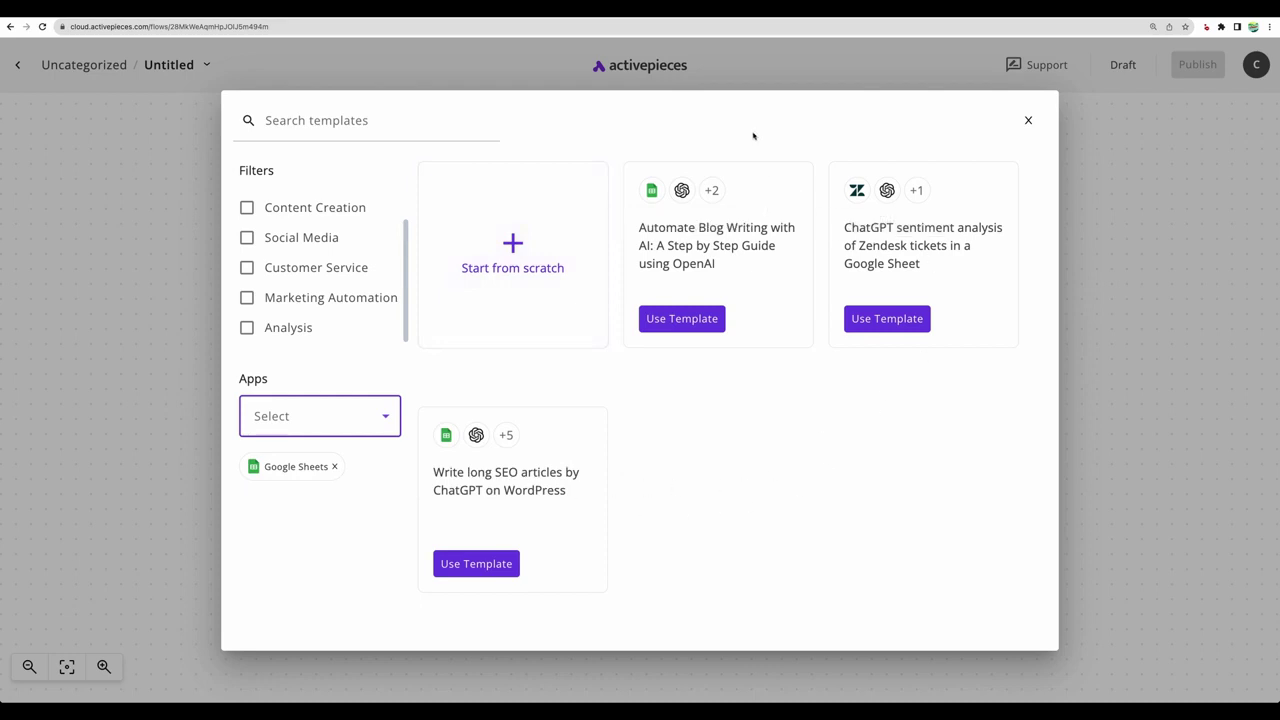
Use the Automate Blog Writing with AI template and open its written guide.
{"action": "left_click", "coordinate": [678, 326]}
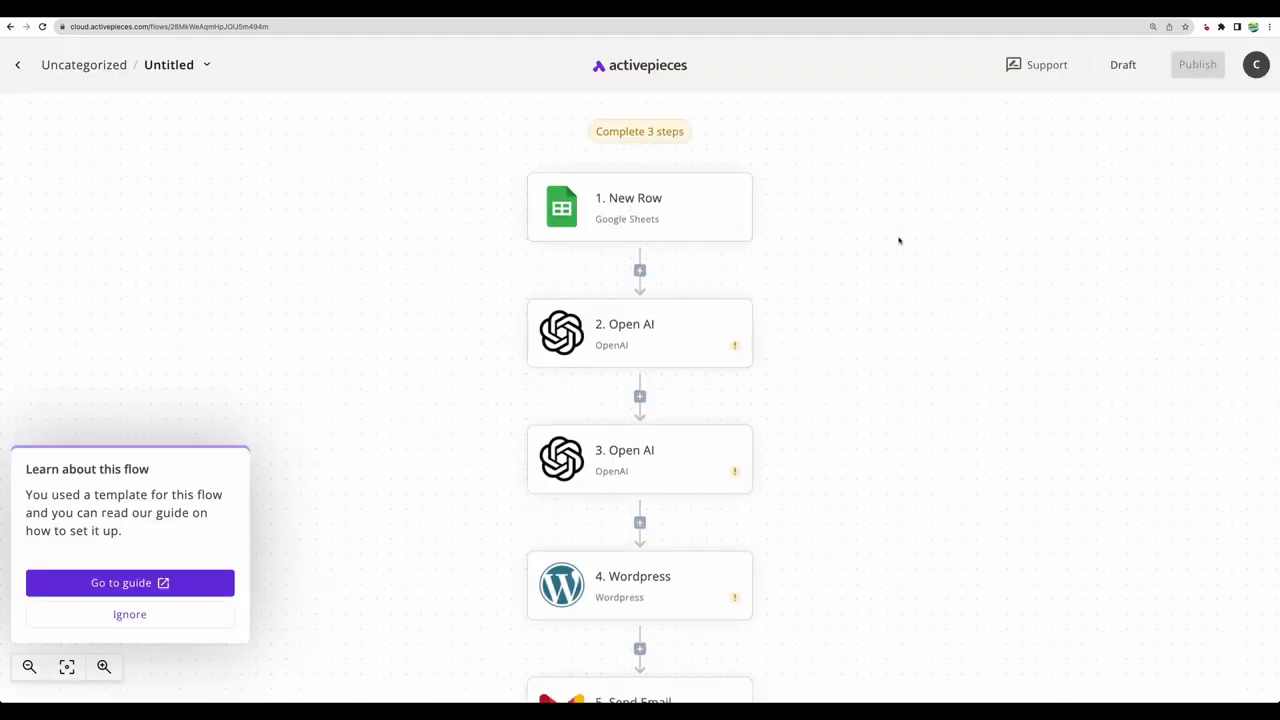
{"action": "scroll", "coordinate": [395, 396], "scroll_direction": "down", "scroll_amount": 3}
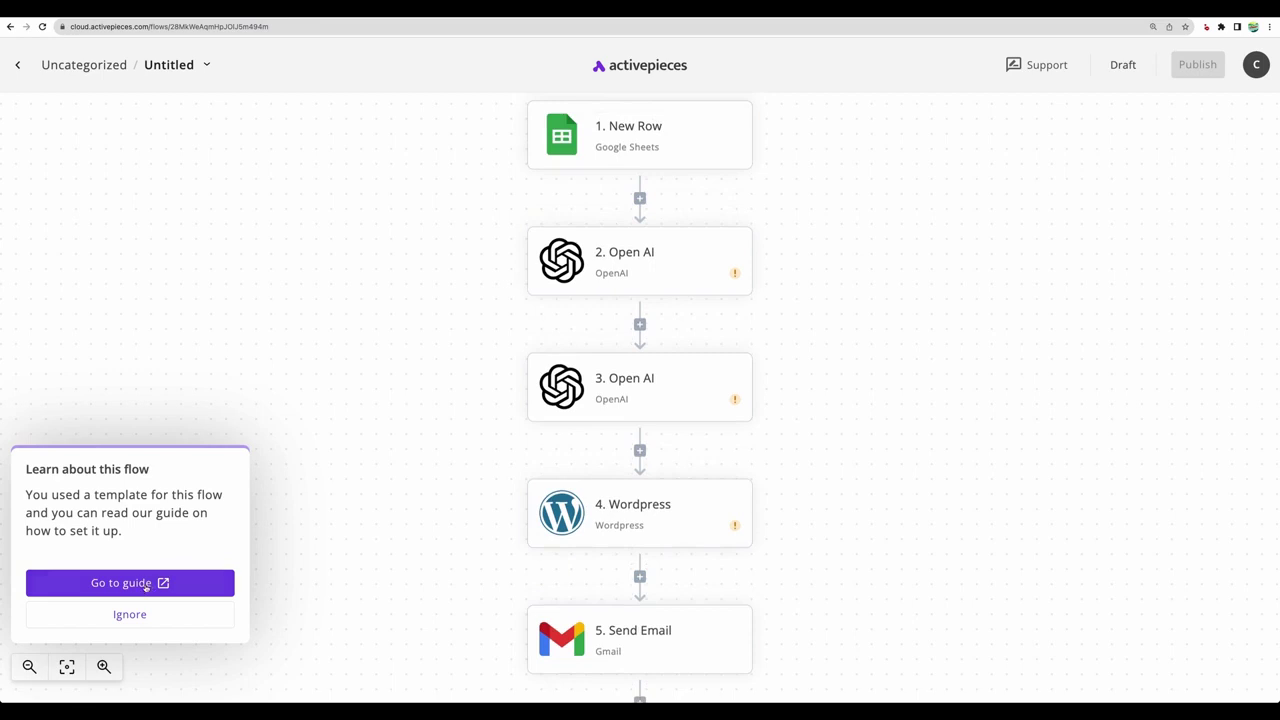
{"action": "left_click", "coordinate": [130, 583]}
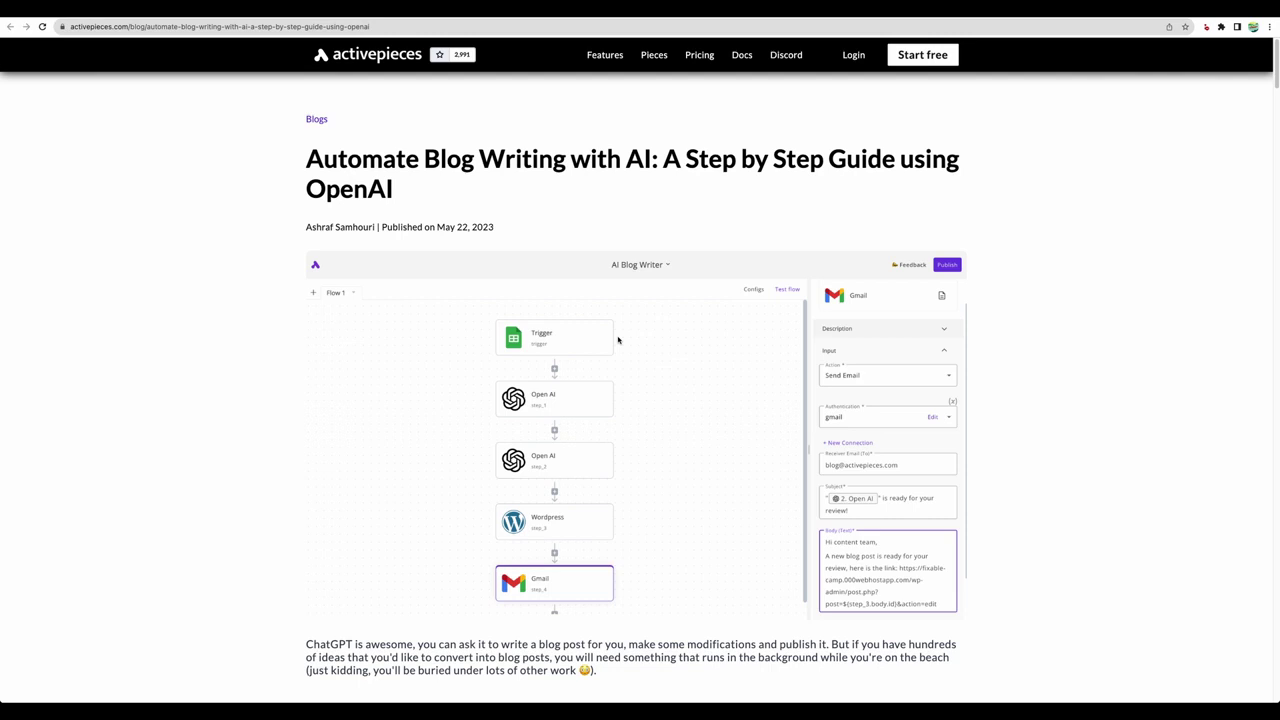
Scroll through the blog-writing guide article to read its setup sections.
{"action": "scroll", "coordinate": [618, 340], "scroll_direction": "down", "scroll_amount": 20}
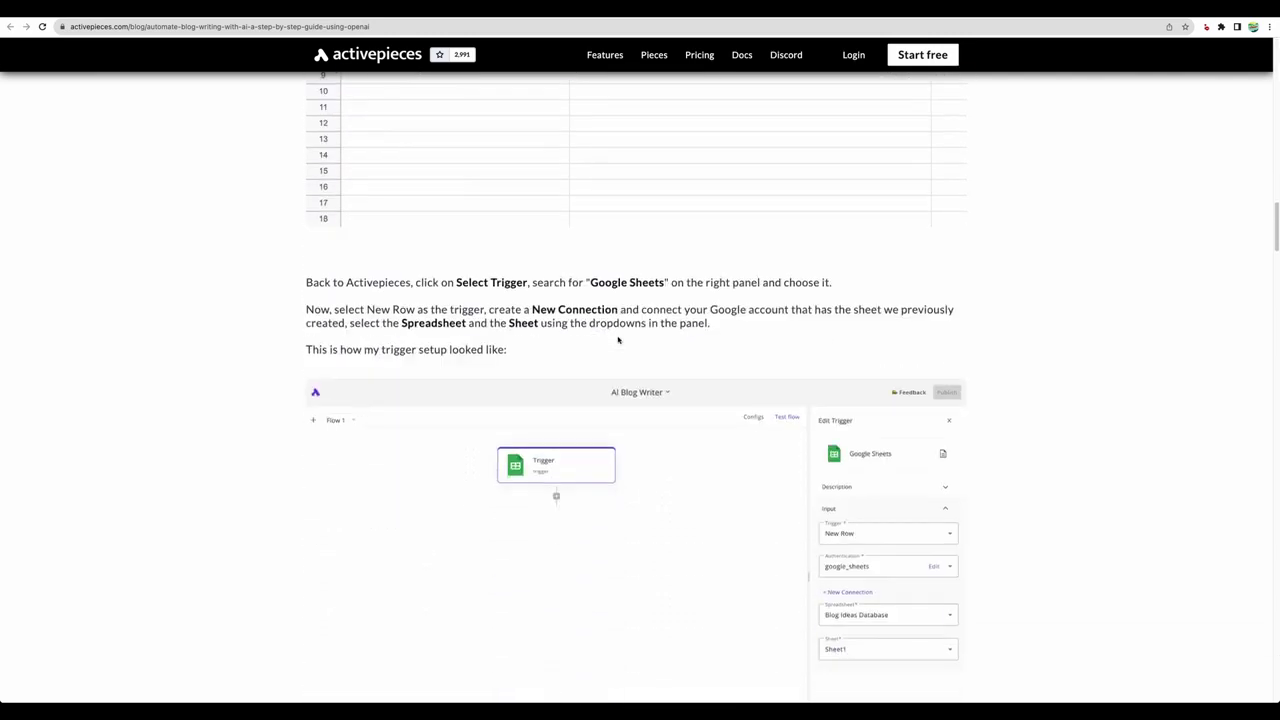
{"action": "scroll", "coordinate": [618, 340], "scroll_direction": "down", "scroll_amount": 6}
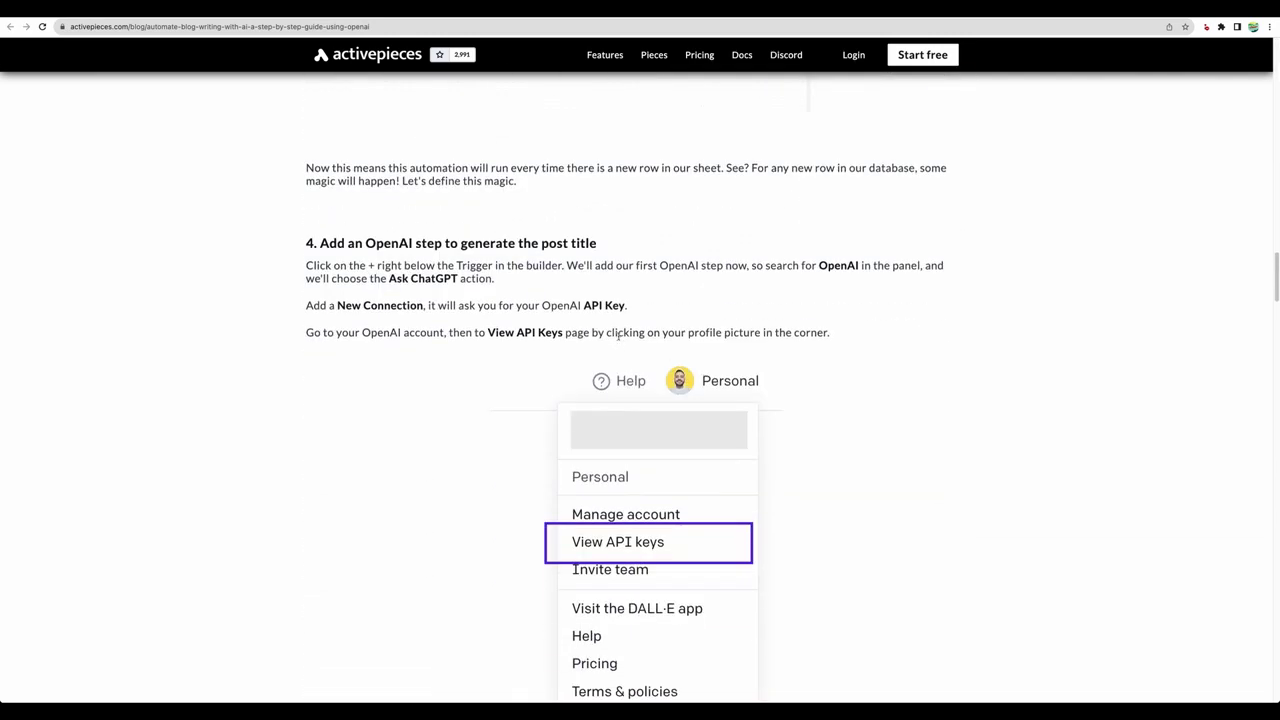
{"action": "scroll", "coordinate": [618, 336], "scroll_direction": "down", "scroll_amount": 7}
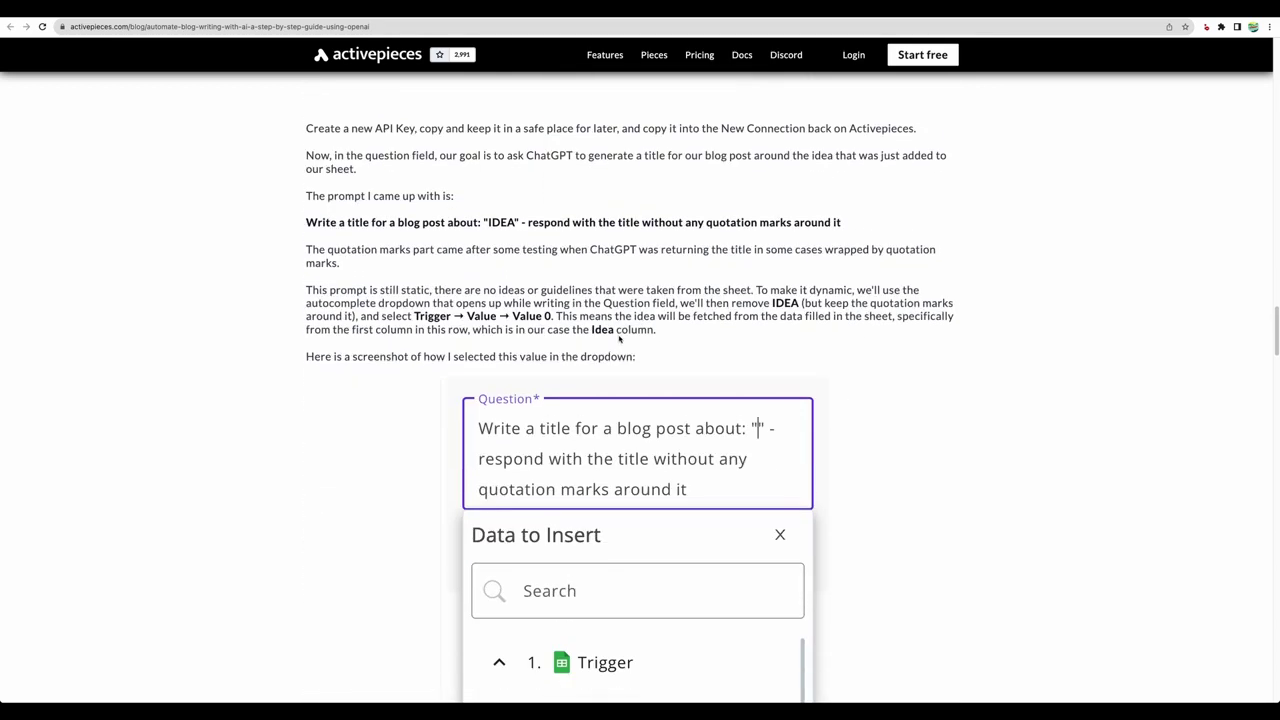
{"action": "scroll", "coordinate": [618, 340], "scroll_direction": "down", "scroll_amount": 3}
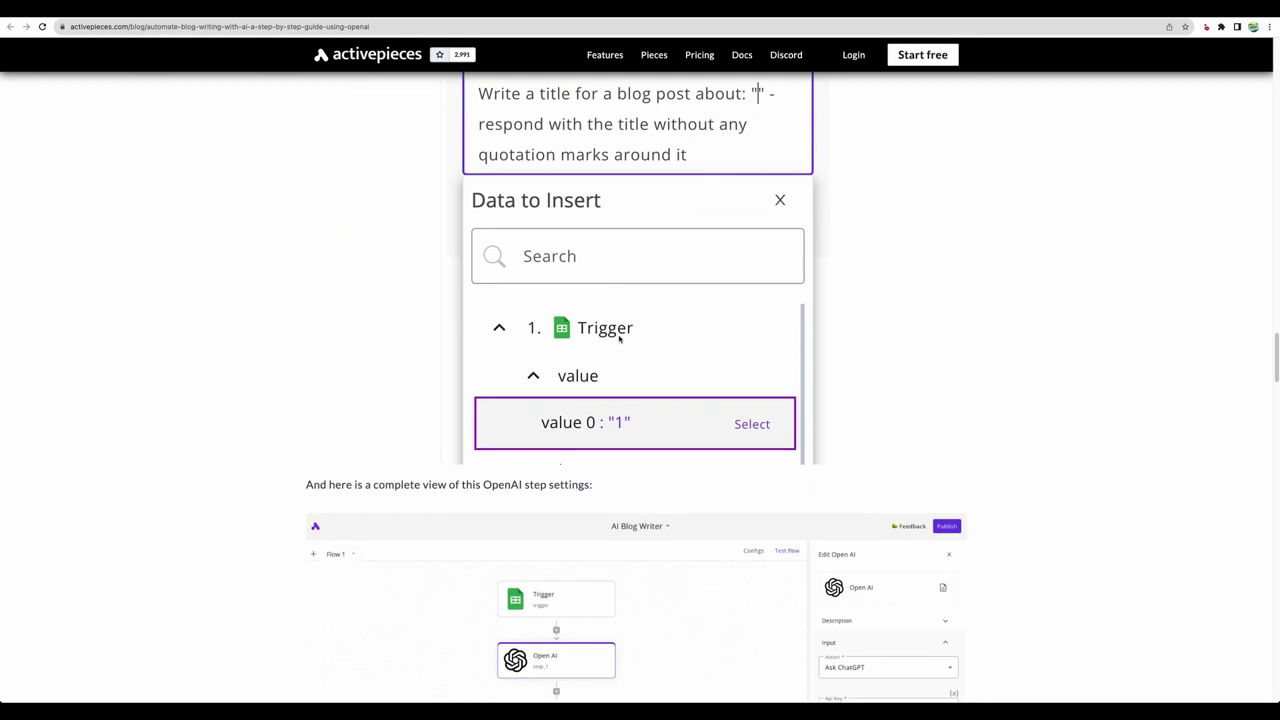
{"action": "scroll", "coordinate": [618, 340], "scroll_direction": "down", "scroll_amount": 2}
{"action": "scroll", "coordinate": [618, 340], "scroll_direction": "down", "scroll_amount": 6}
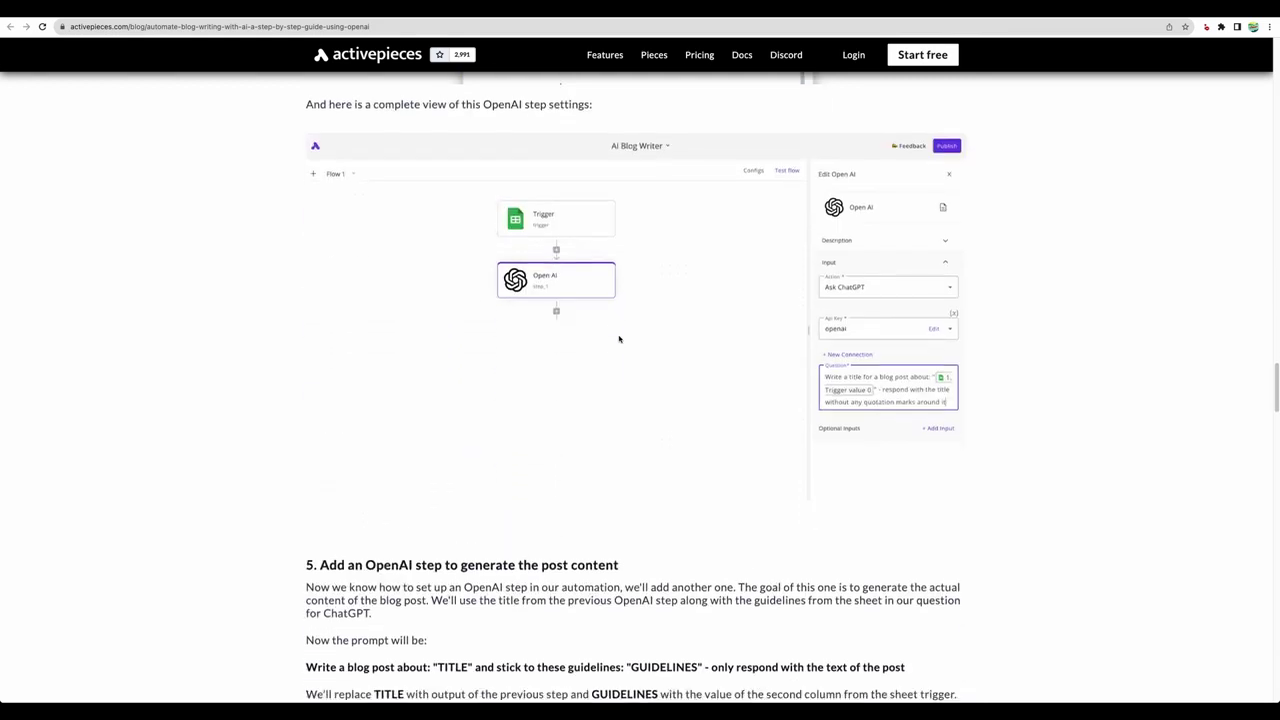
{"action": "scroll", "coordinate": [618, 340], "scroll_direction": "down", "scroll_amount": 10}
{"action": "scroll", "coordinate": [618, 340], "scroll_direction": "down", "scroll_amount": 12}
{"action": "scroll", "coordinate": [618, 340], "scroll_direction": "up", "scroll_amount": 4}
{"action": "scroll", "coordinate": [618, 340], "scroll_direction": "up", "scroll_amount": 9}
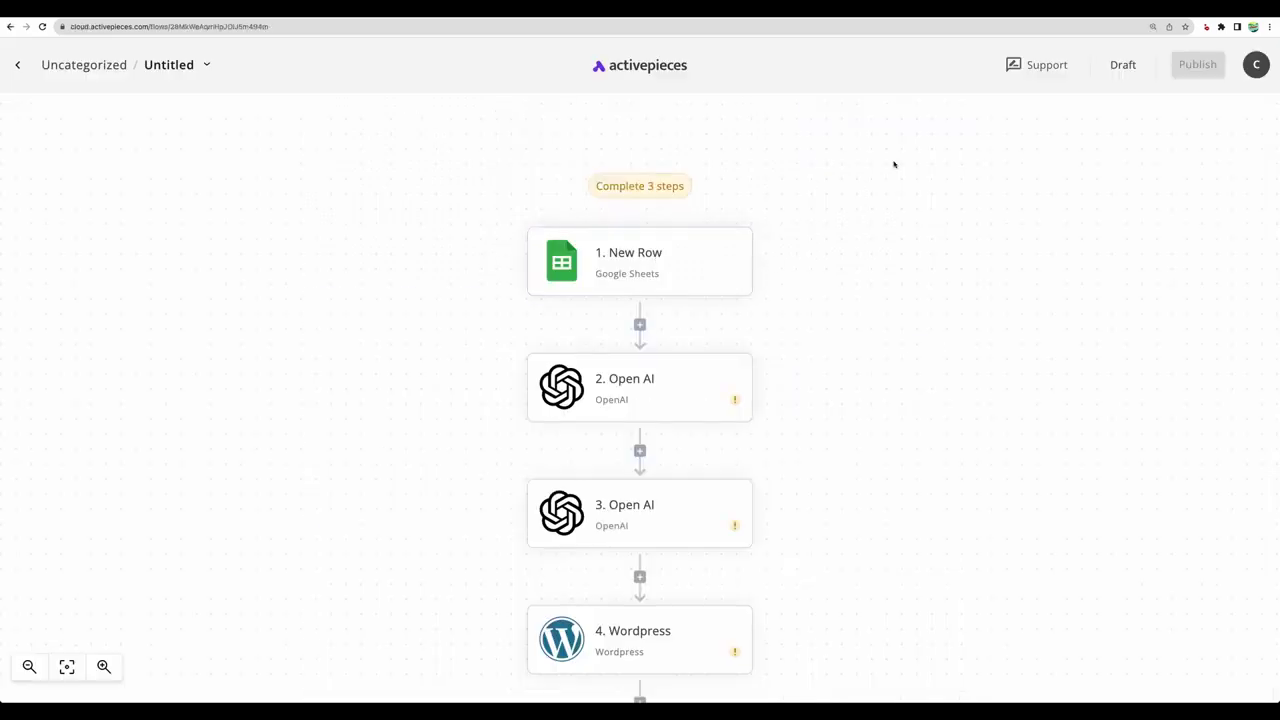
Inspect the New Row trigger and the step 2 Open AI question prompt, then the step 3 Open AI settings.
{"action": "left_click", "coordinate": [684, 261]}
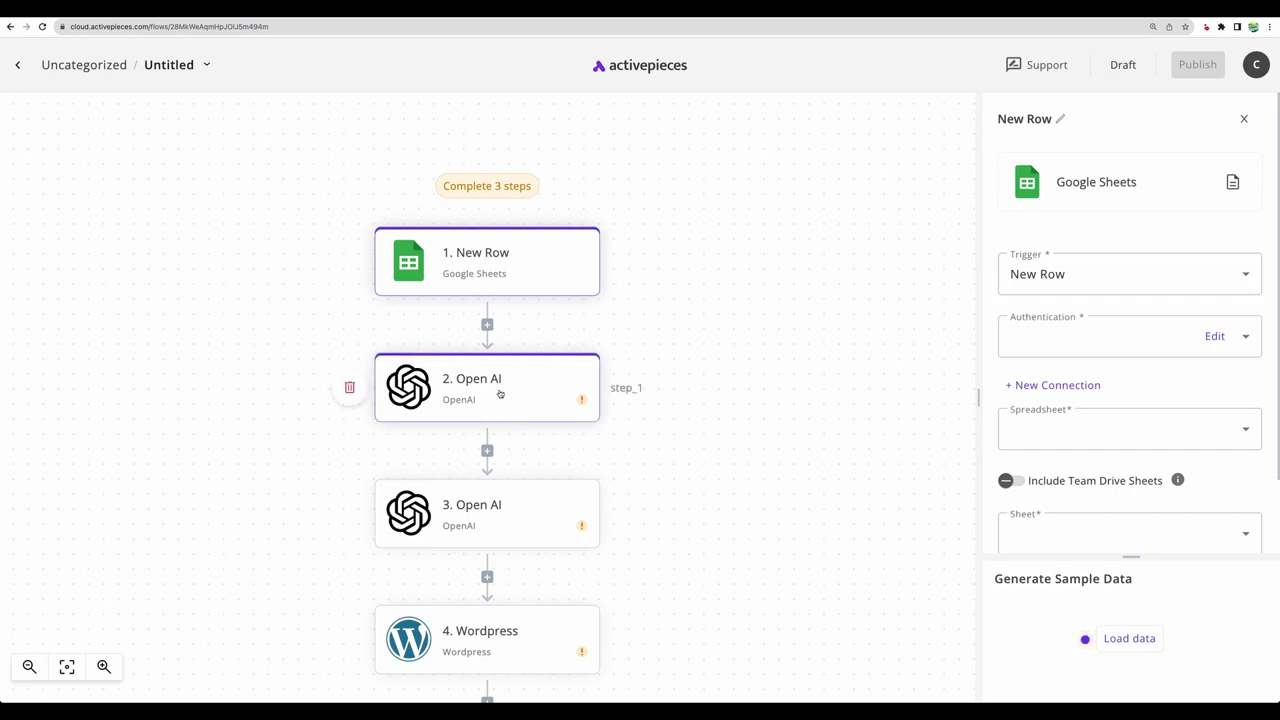
{"action": "left_click", "coordinate": [500, 394]}
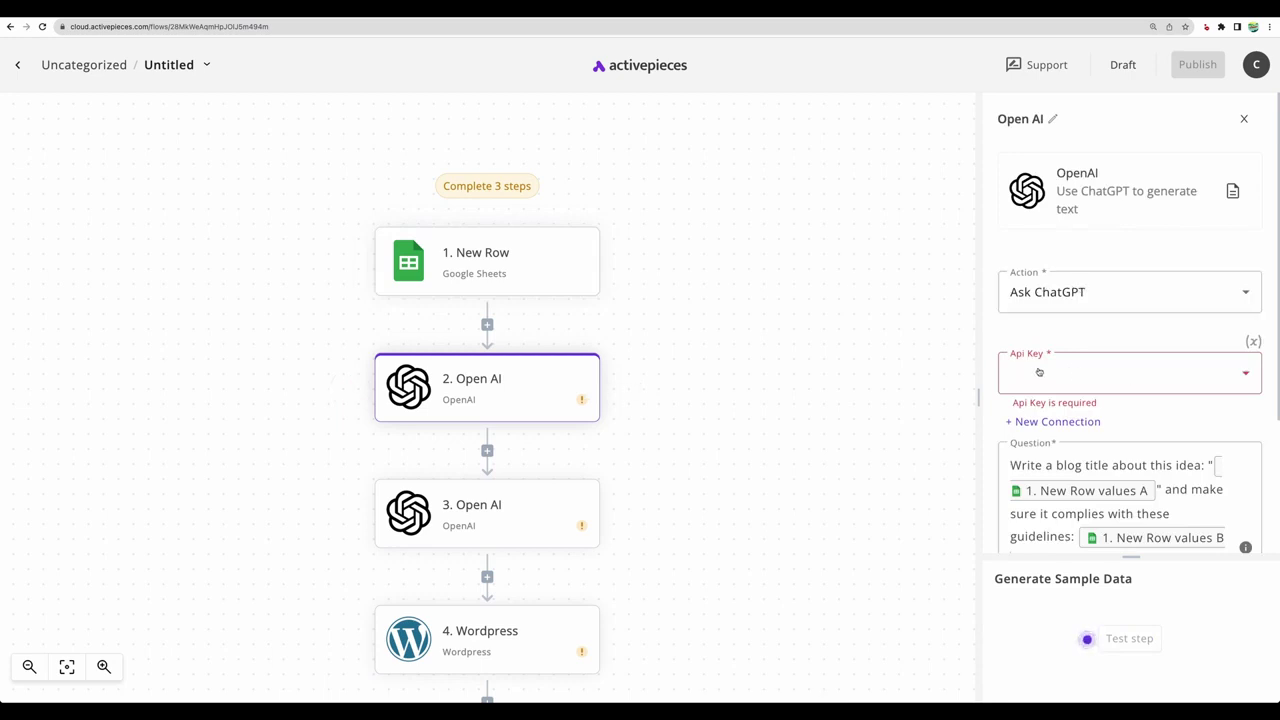
{"action": "scroll", "coordinate": [1061, 420], "scroll_direction": "down", "scroll_amount": 1}
{"action": "scroll", "coordinate": [1061, 420], "scroll_direction": "down", "scroll_amount": 3}
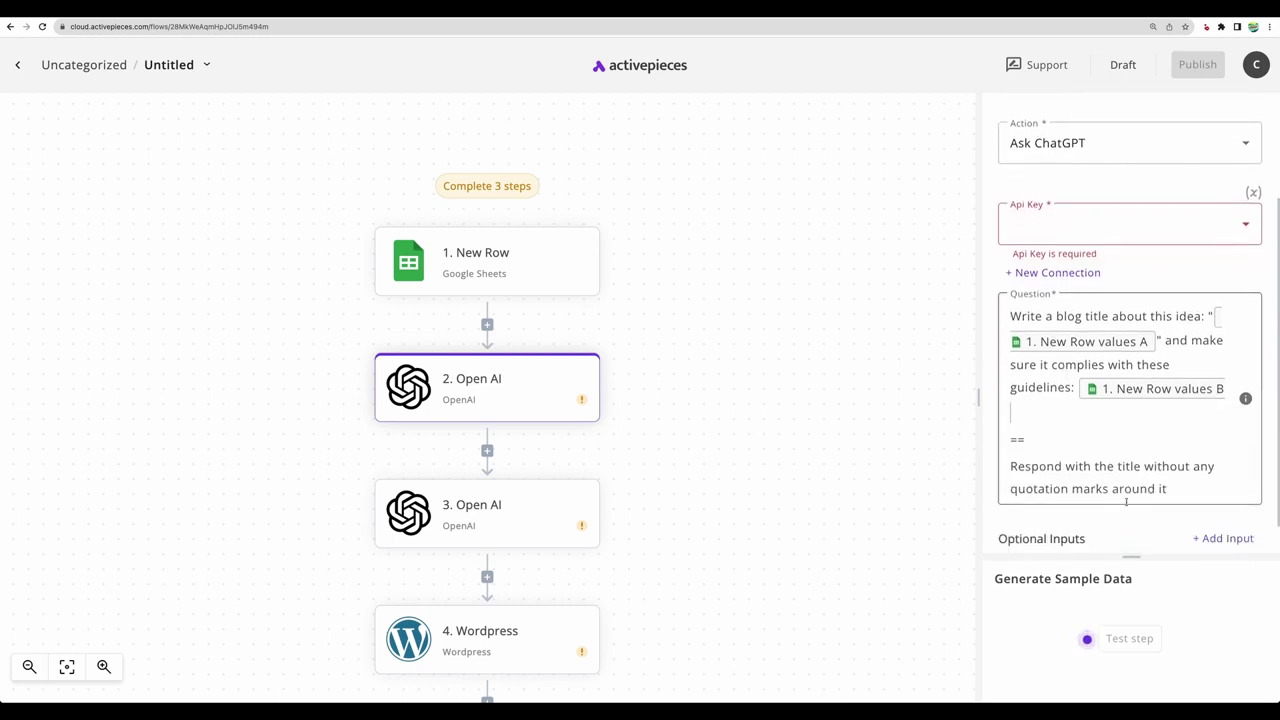
{"action": "left_click_drag", "start_coordinate": [1186, 489], "coordinate": [1048, 318]}
{"action": "key", "text": "Escape"}
{"action": "left_click_drag", "start_coordinate": [1030, 316], "coordinate": [1085, 317]}
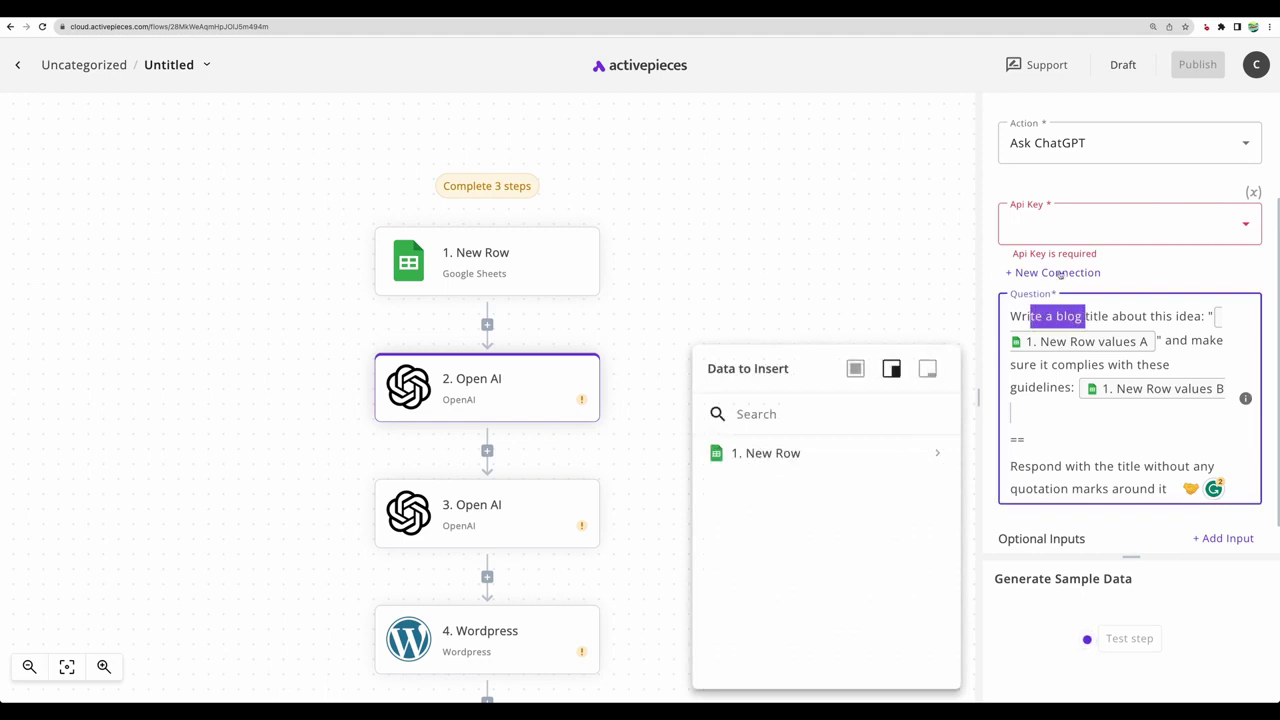
{"action": "left_click", "coordinate": [470, 510]}
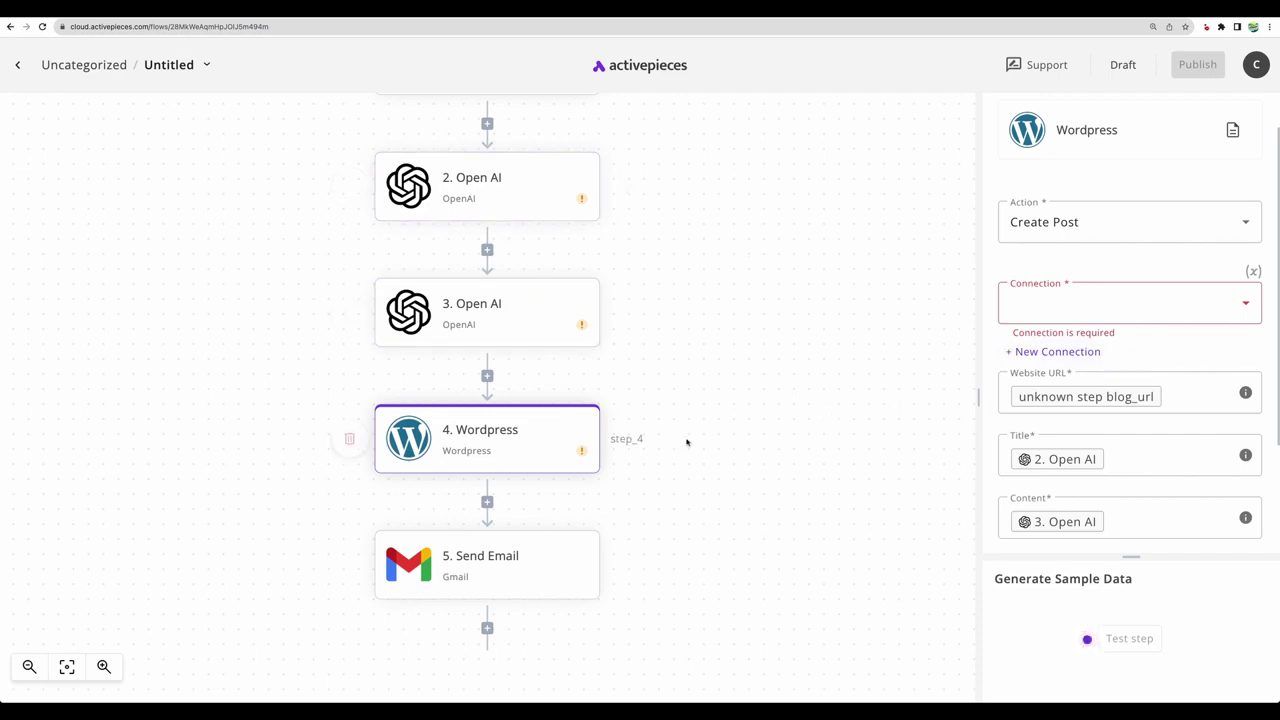
Review the Send Email step's Gmail subject and body, then recenter the whole flow.
{"action": "scroll", "coordinate": [696, 438], "scroll_direction": "down", "scroll_amount": 2}
{"action": "left_click", "coordinate": [520, 455]}
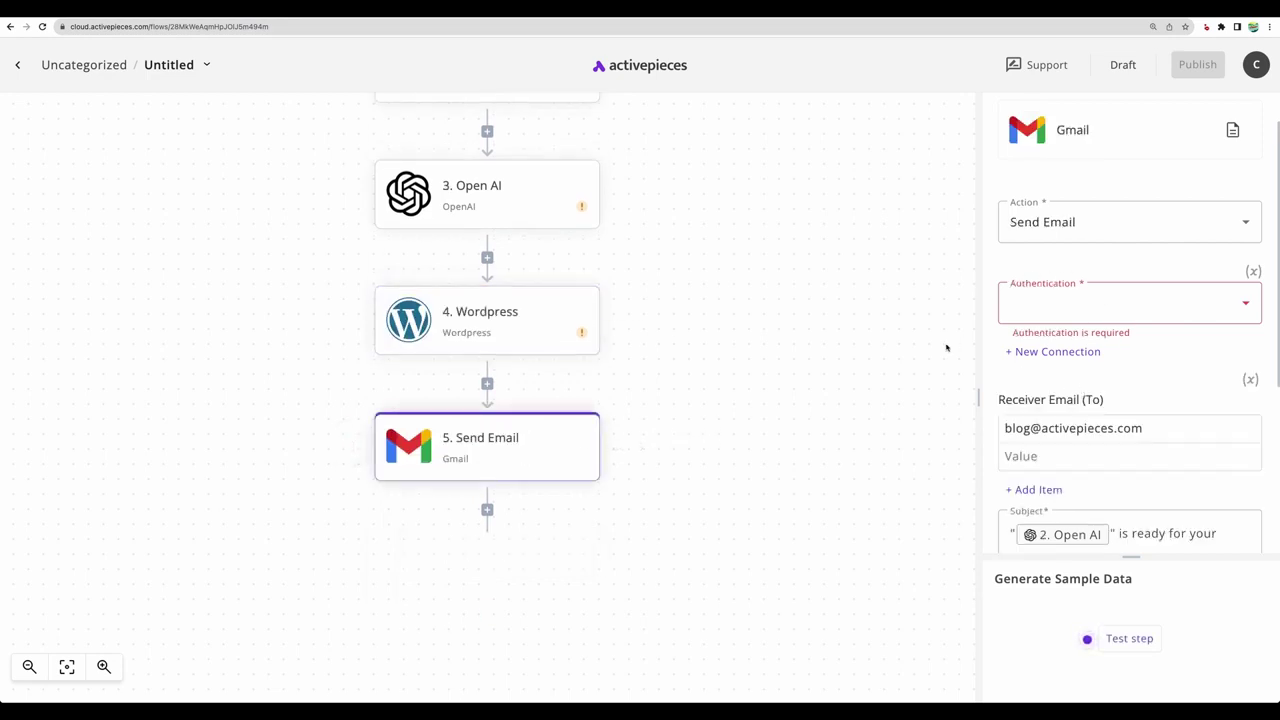
{"action": "scroll", "coordinate": [1134, 449], "scroll_direction": "down", "scroll_amount": 3}
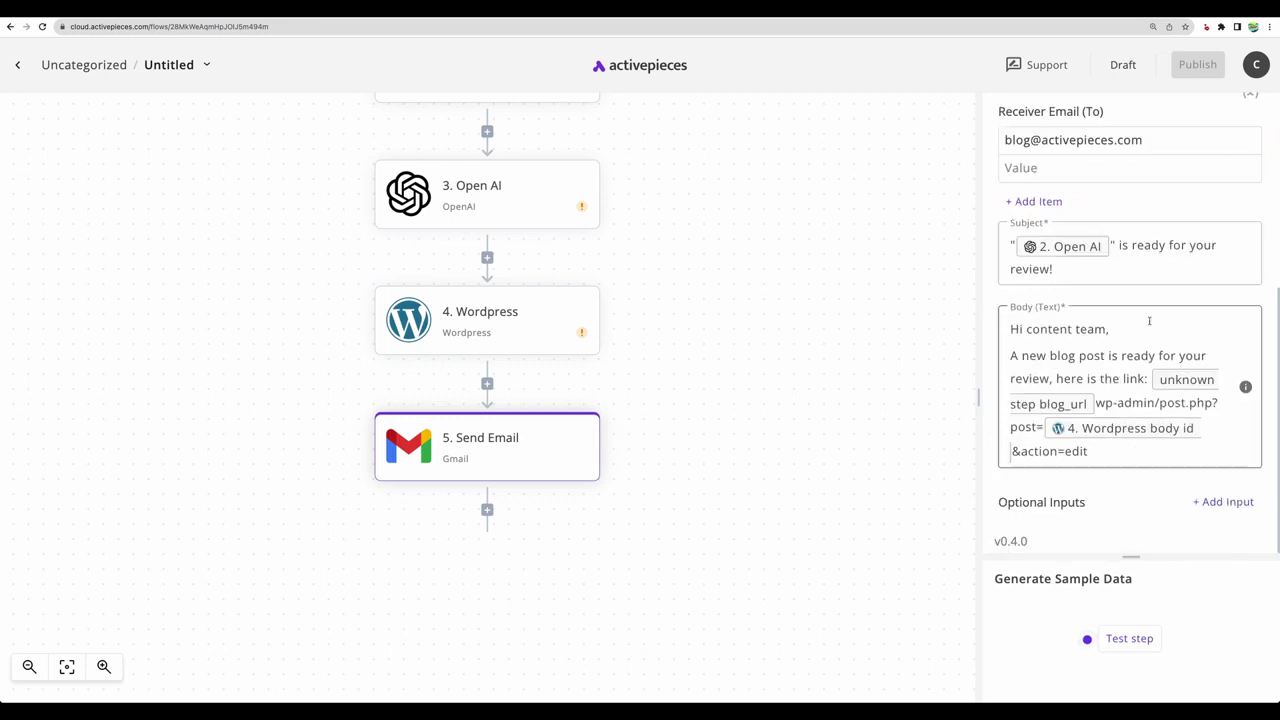
{"action": "scroll", "coordinate": [634, 380], "scroll_direction": "up", "scroll_amount": 4}
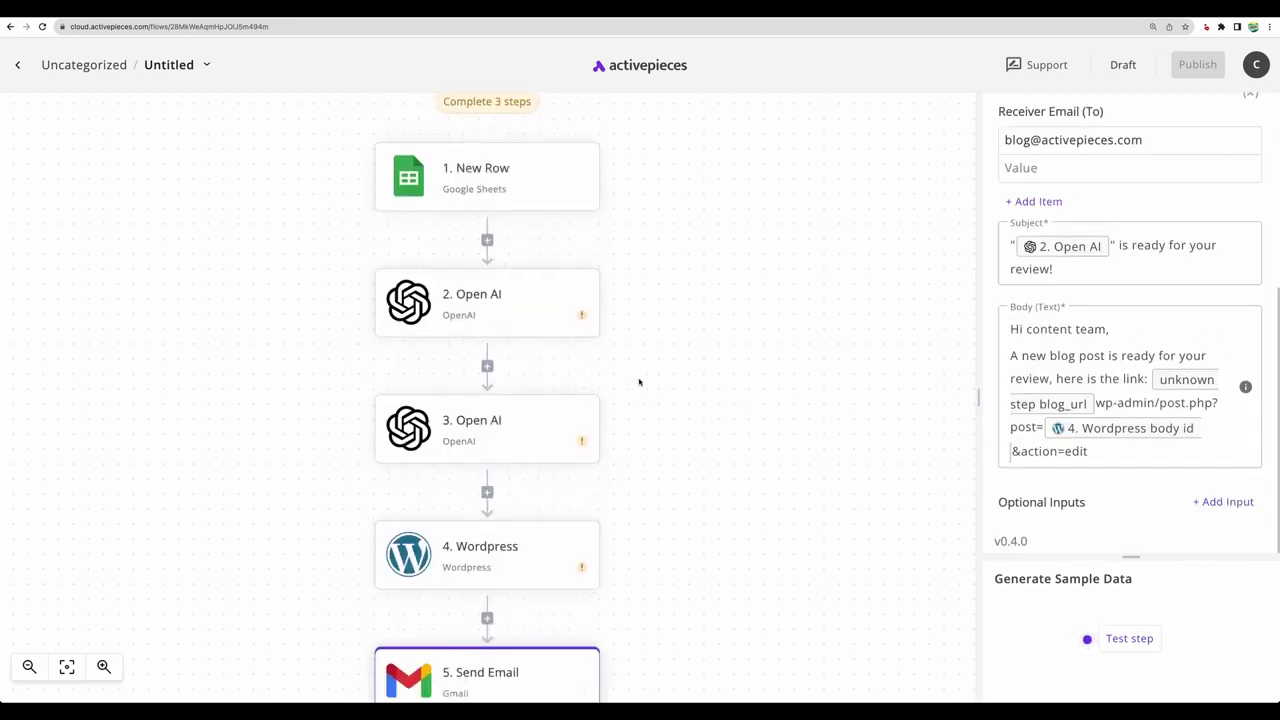
{"action": "scroll", "coordinate": [641, 384], "scroll_direction": "down", "scroll_amount": 1}
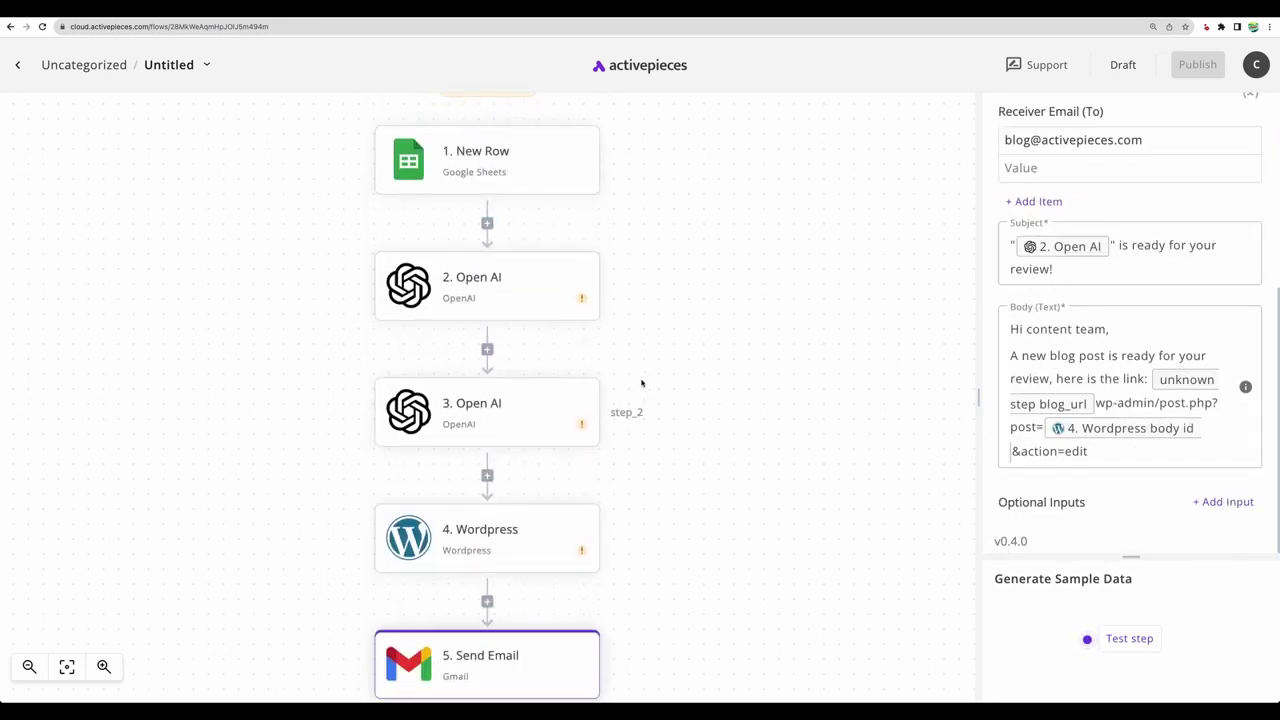
{"action": "left_click", "coordinate": [70, 674]}
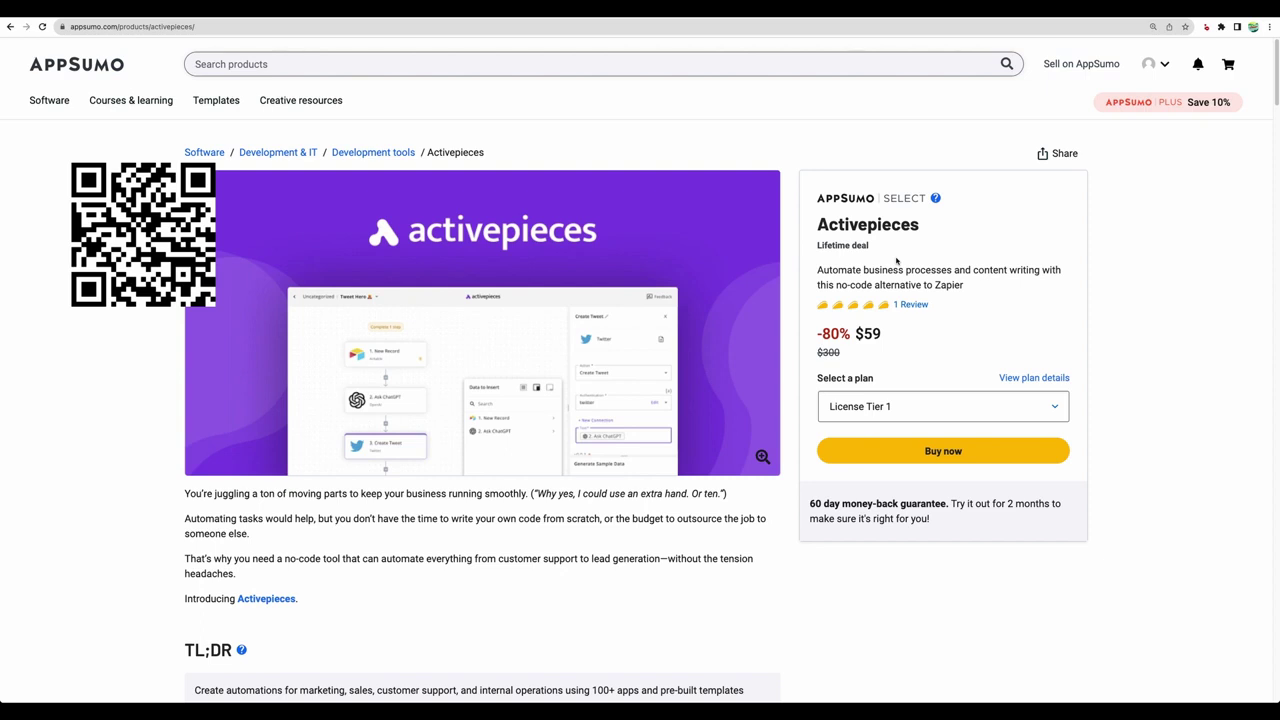
{"action": "scroll", "coordinate": [800, 352], "scroll_direction": "down", "scroll_amount": 10}
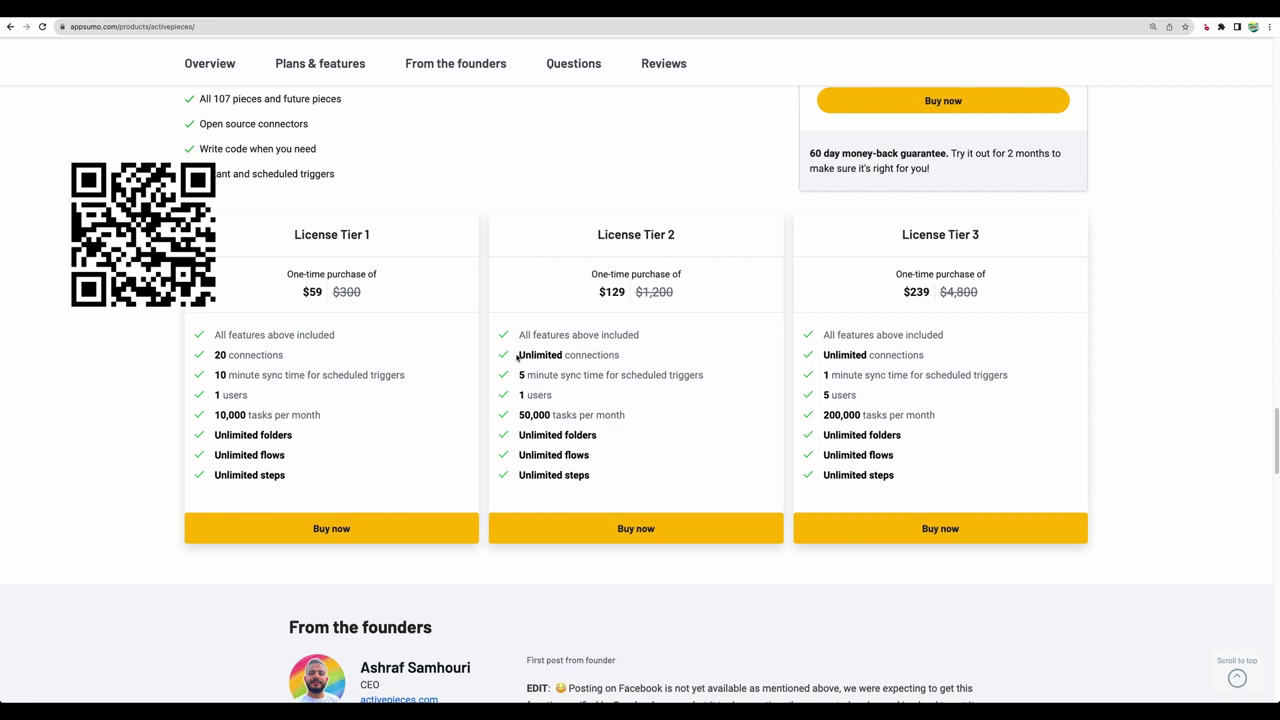
{"action": "triple_click", "coordinate": [217, 354]}
{"action": "left_click_drag", "start_coordinate": [217, 354], "coordinate": [285, 360]}
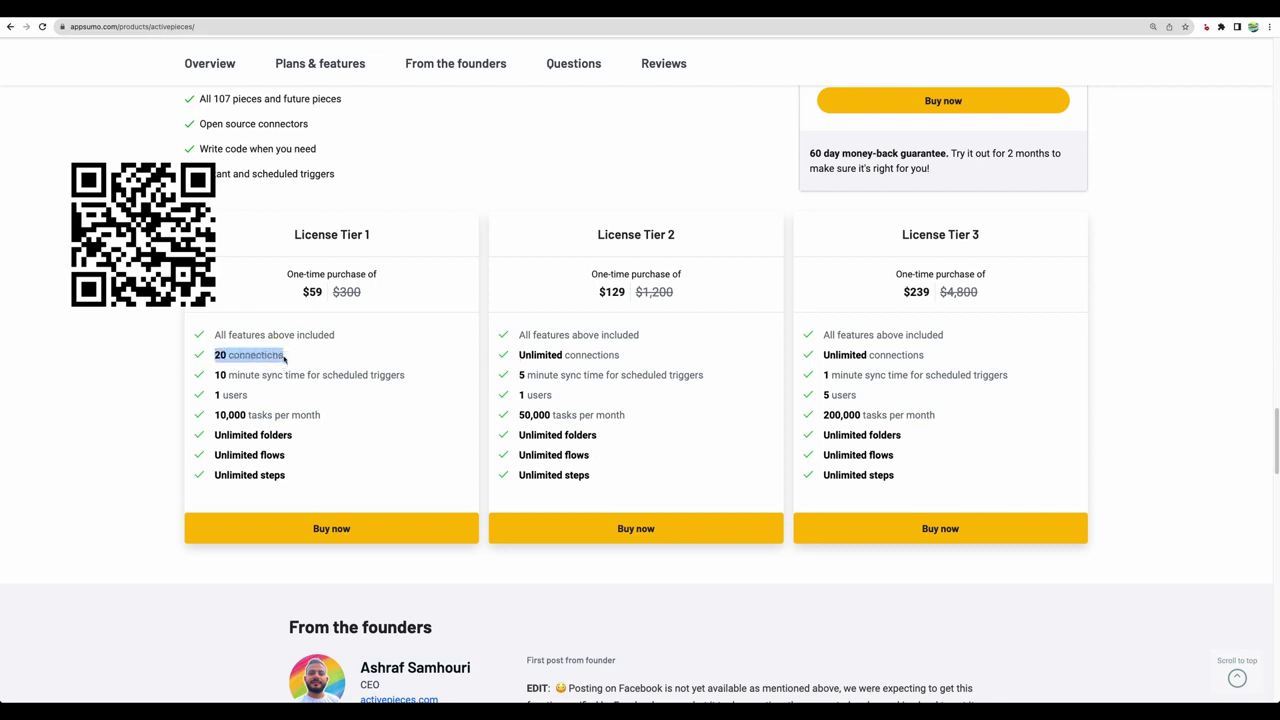
{"action": "left_click", "coordinate": [251, 354]}
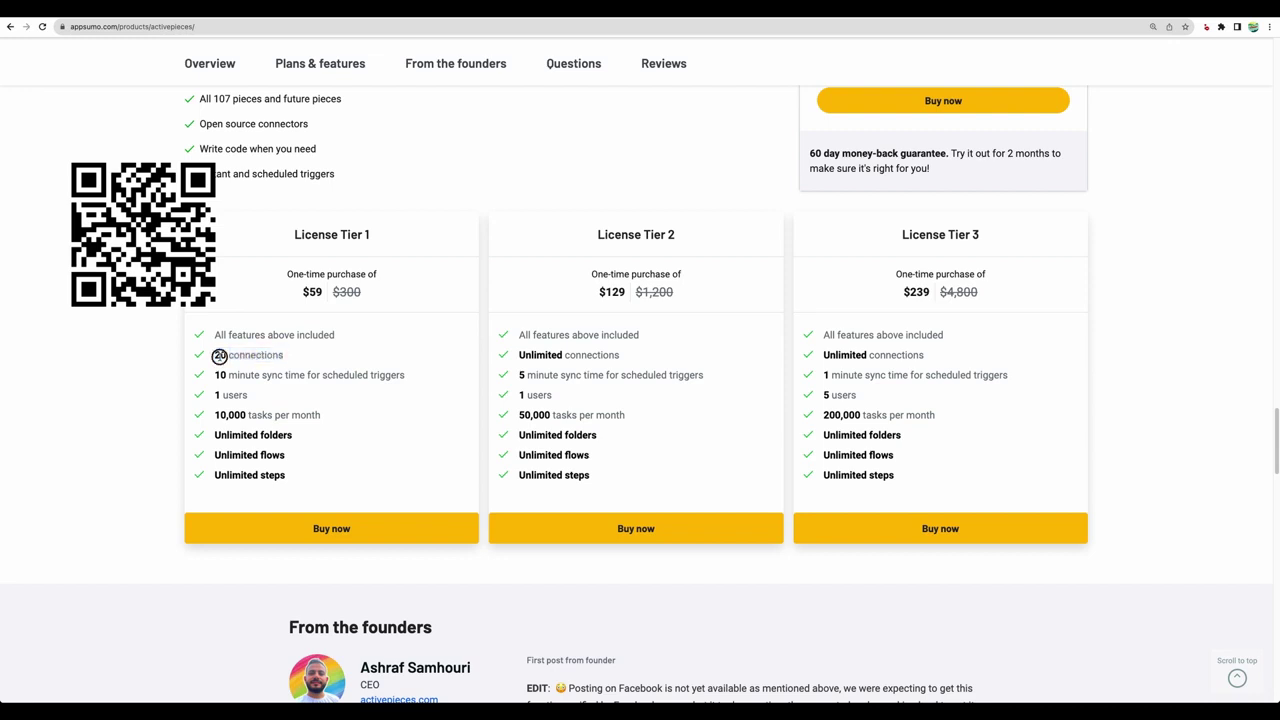
{"action": "left_click_drag", "start_coordinate": [220, 357], "coordinate": [289, 354]}
{"action": "left_click", "coordinate": [292, 357]}
{"action": "left_click_drag", "start_coordinate": [519, 334], "coordinate": [573, 377]}
{"action": "triple_click", "coordinate": [563, 356]}
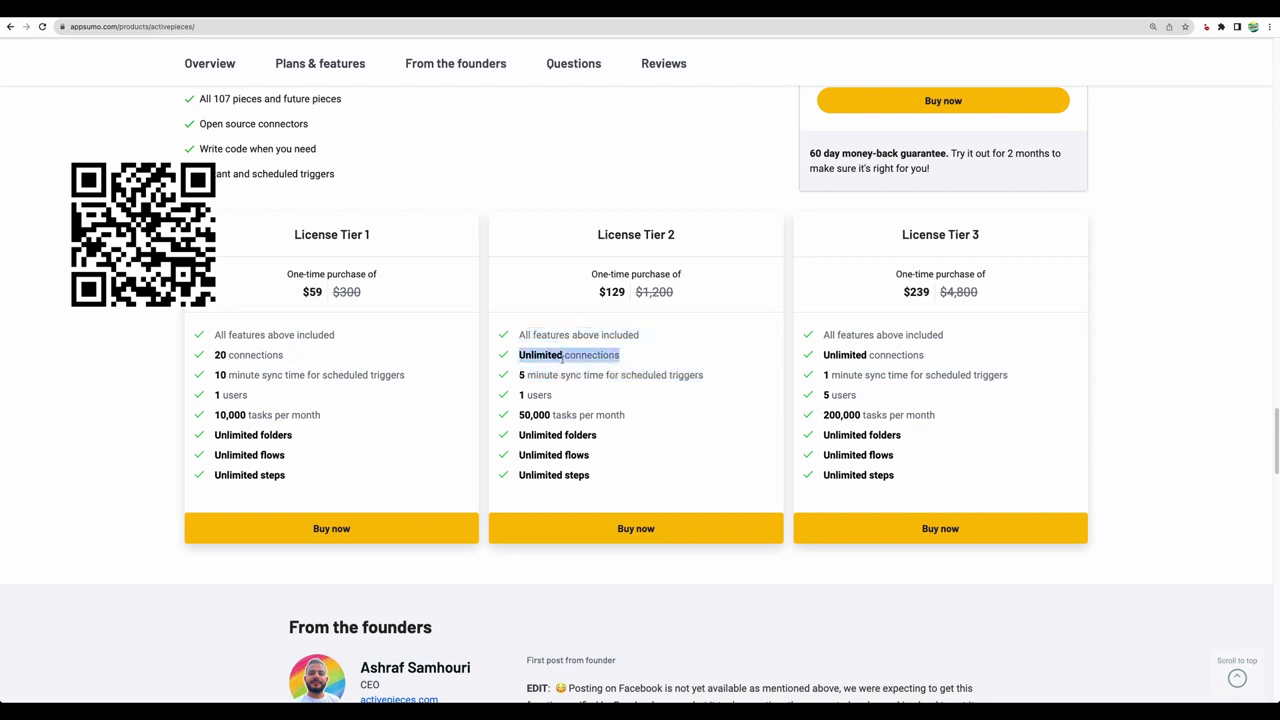